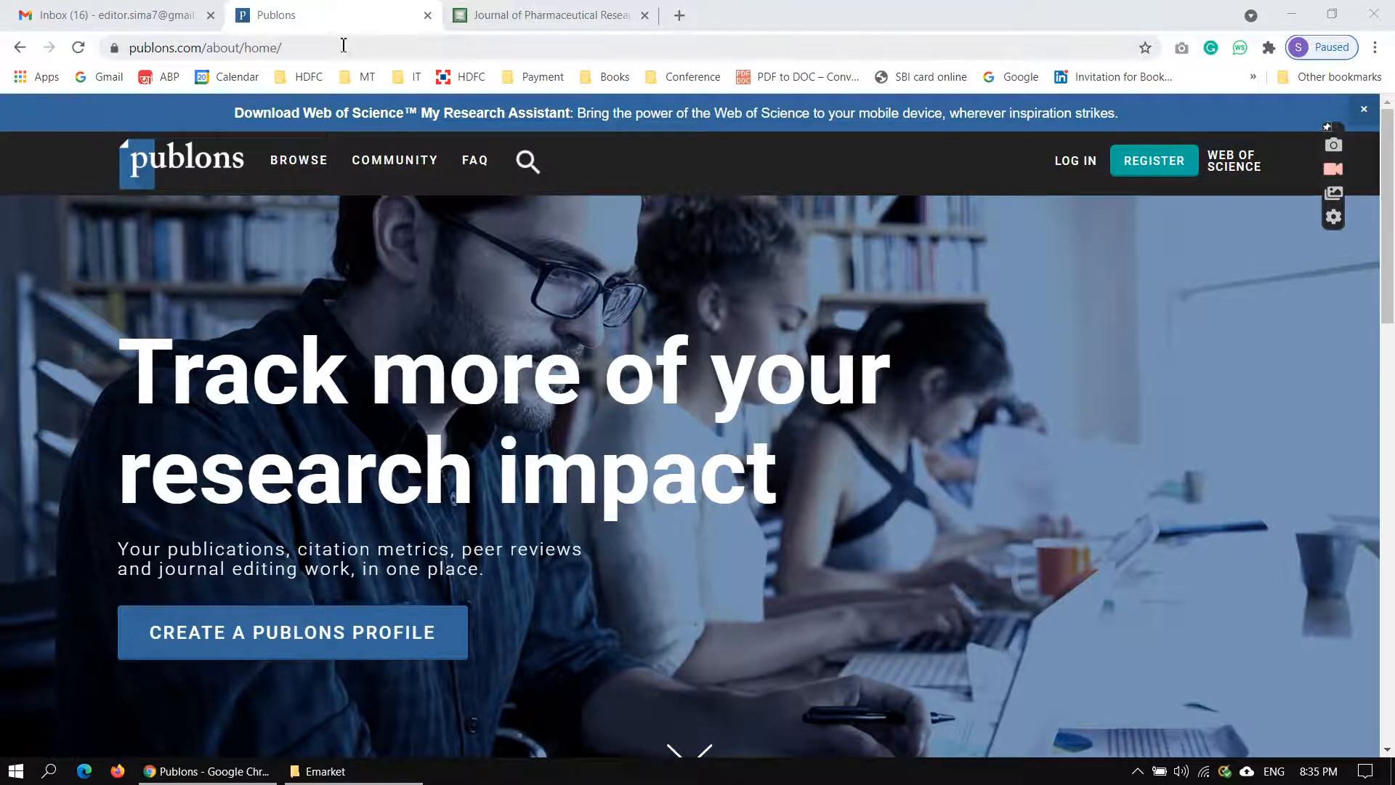
Open the Publons registration form and replace the prefilled email address with the registrant's email.
mouse_move(1275, 181)
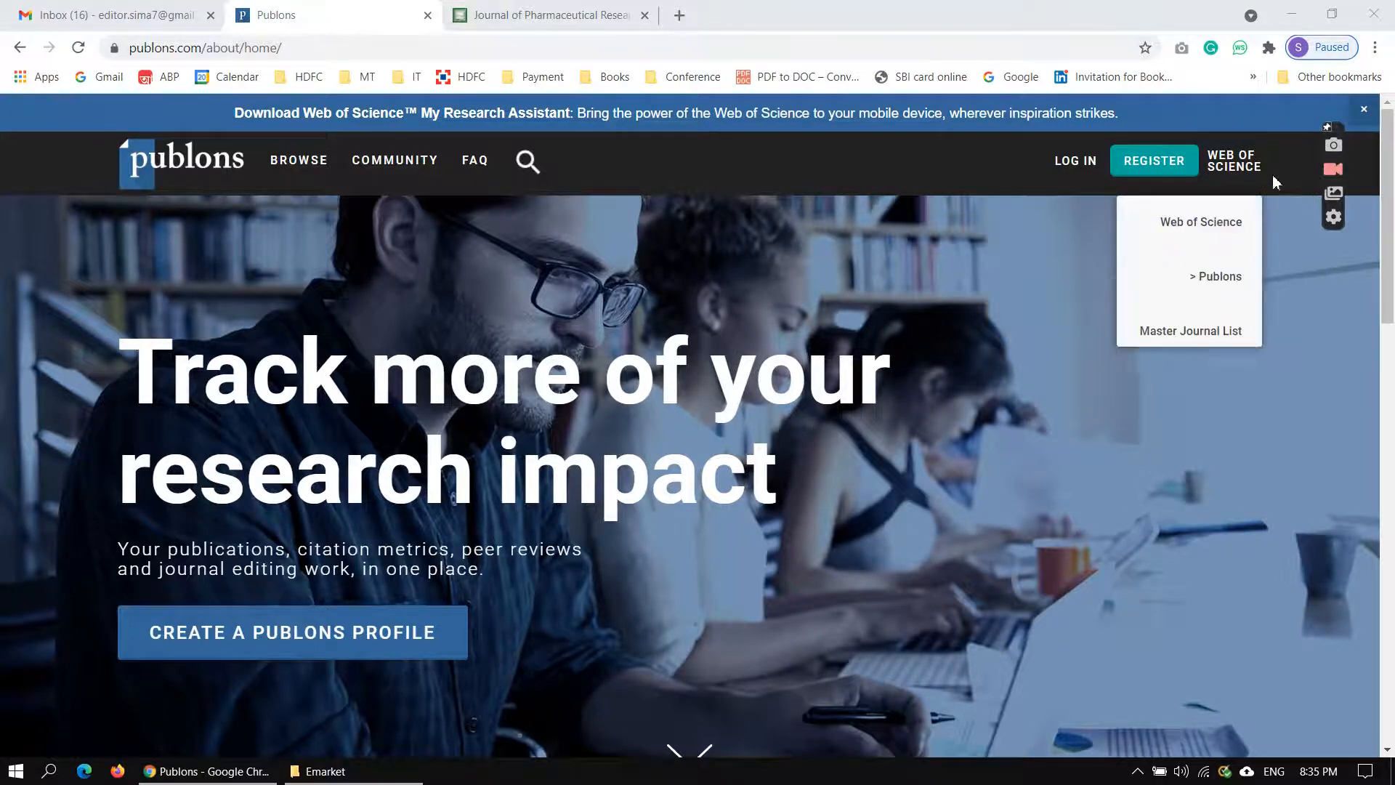
left_click(1185, 163)
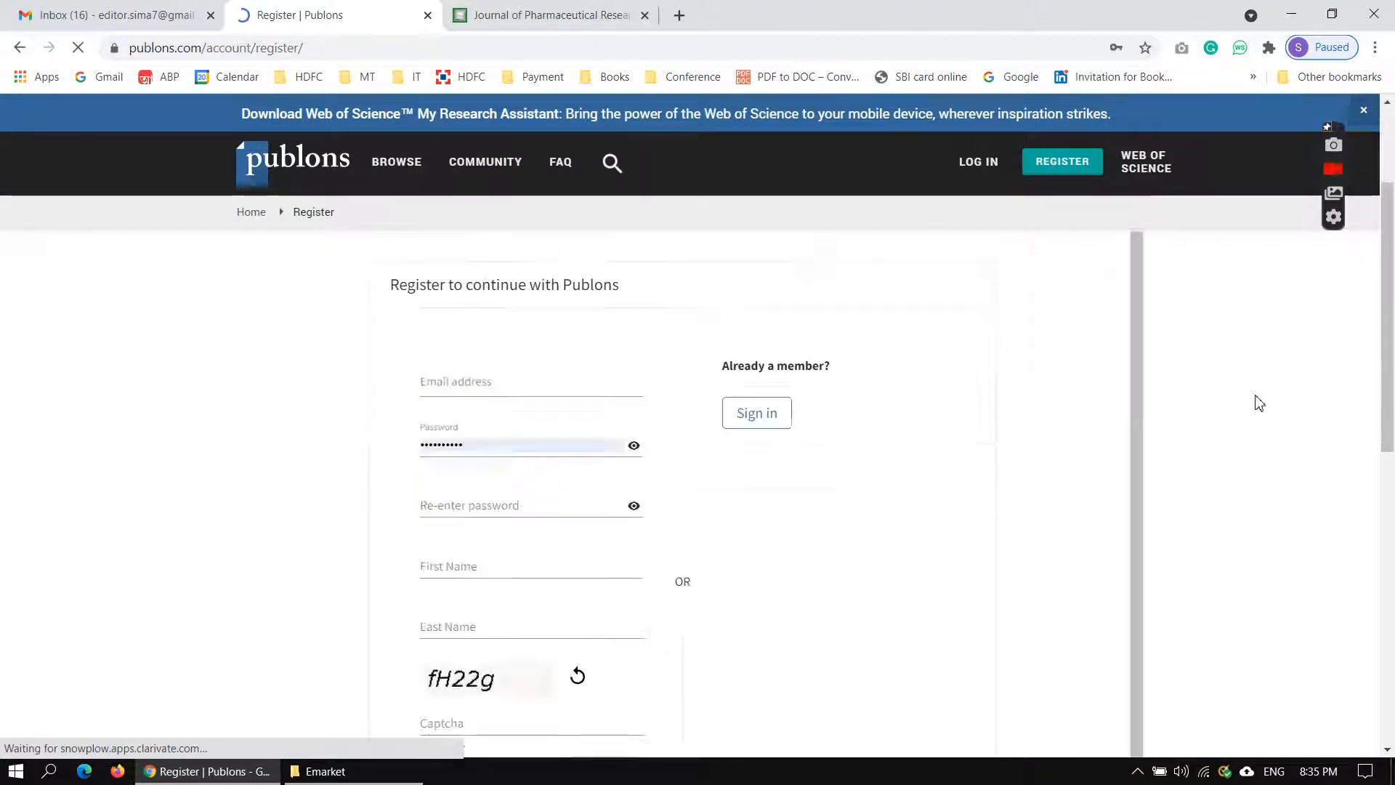
left_click(602, 387)
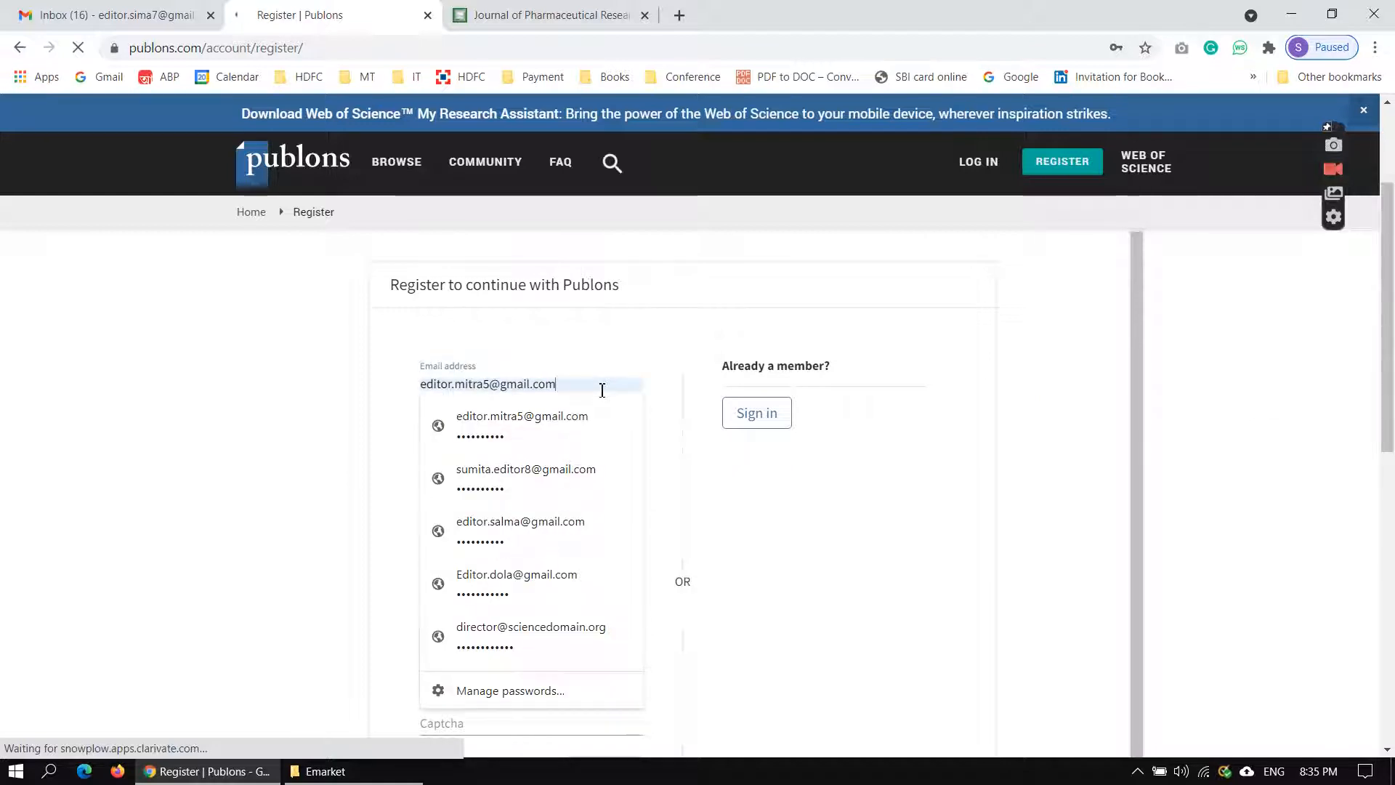
key("BackSpace")
key("BackSpace")
key("BackSpace")
key("BackSpace")
key("BackSpace")
key("BackSpace")
key("BackSpace")
key("BackSpace")
key("BackSpace")
key("BackSpace")
key("BackSpace")
key("BackSpace")
key("BackSpace")
key("BackSpace")
key("BackSpace")
key("BackSpace")
key("BackSpace")
key("BackSpace")
key("BackSpace")
key("BackSpace")
key("BackSpace")
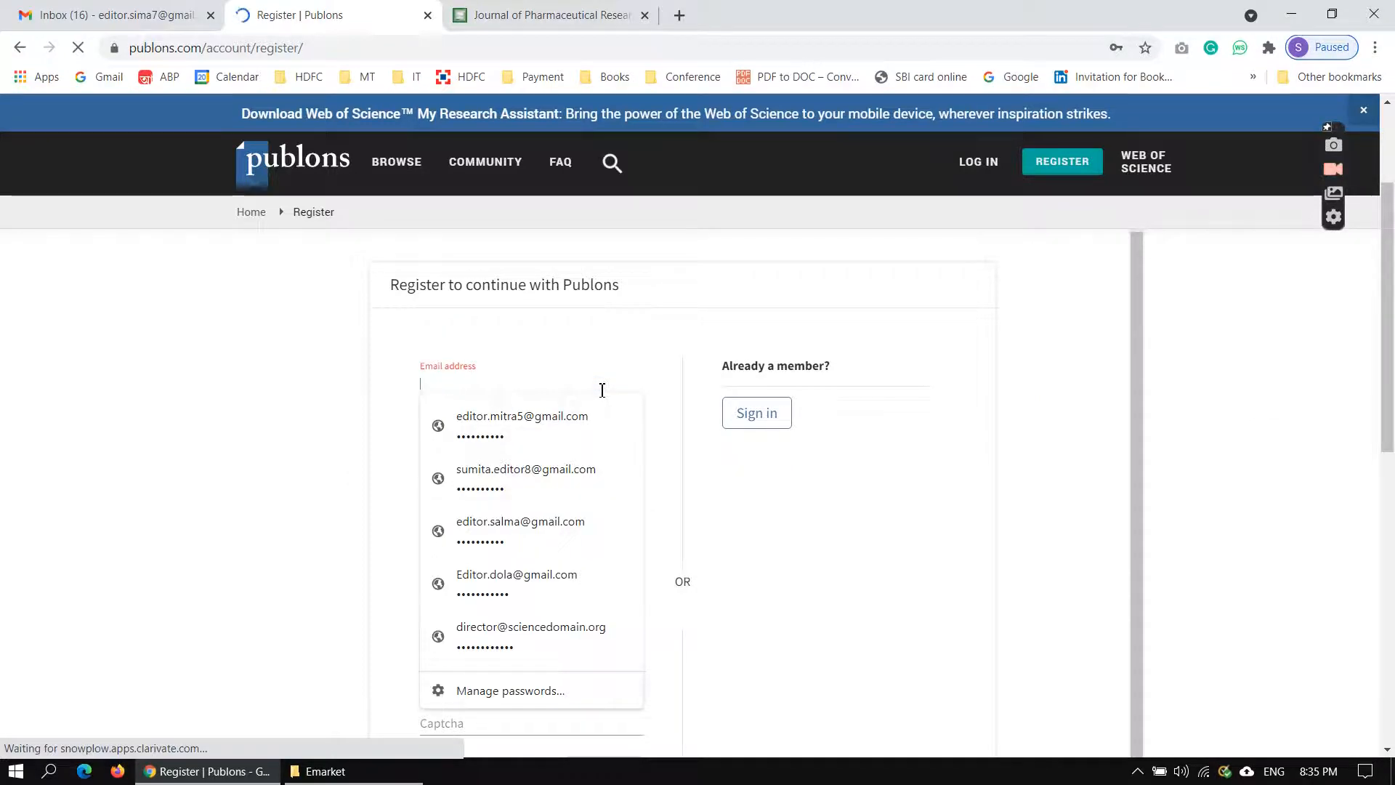
key("ctrl+v")
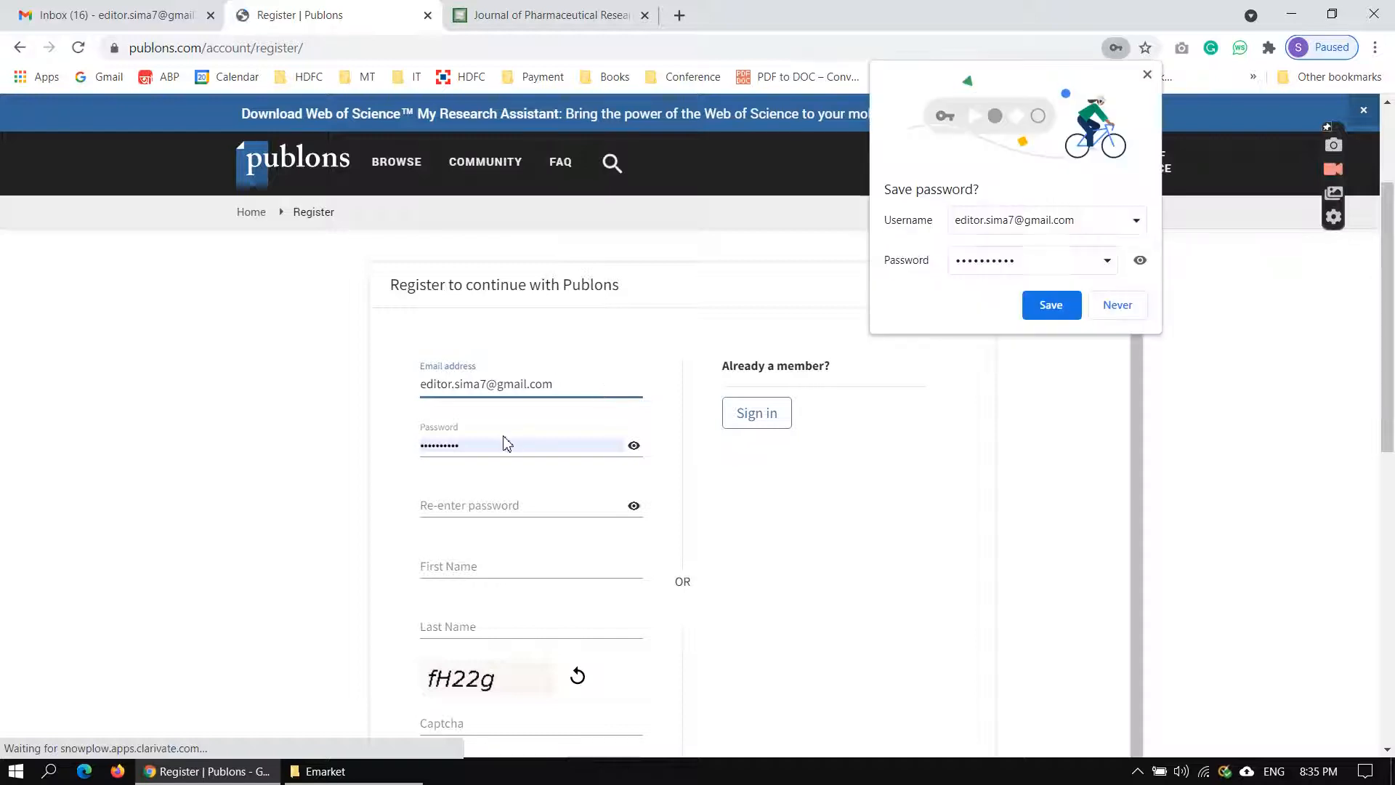
Replace the prefilled password with the new account password and re-enter it for confirmation.
left_click(491, 449)
key("BackSpace")
key("BackSpace")
key("BackSpace")
key("BackSpace")
key("BackSpace")
key("BackSpace")
key("BackSpace")
key("BackSpace")
key("BackSpace")
type("•••••")
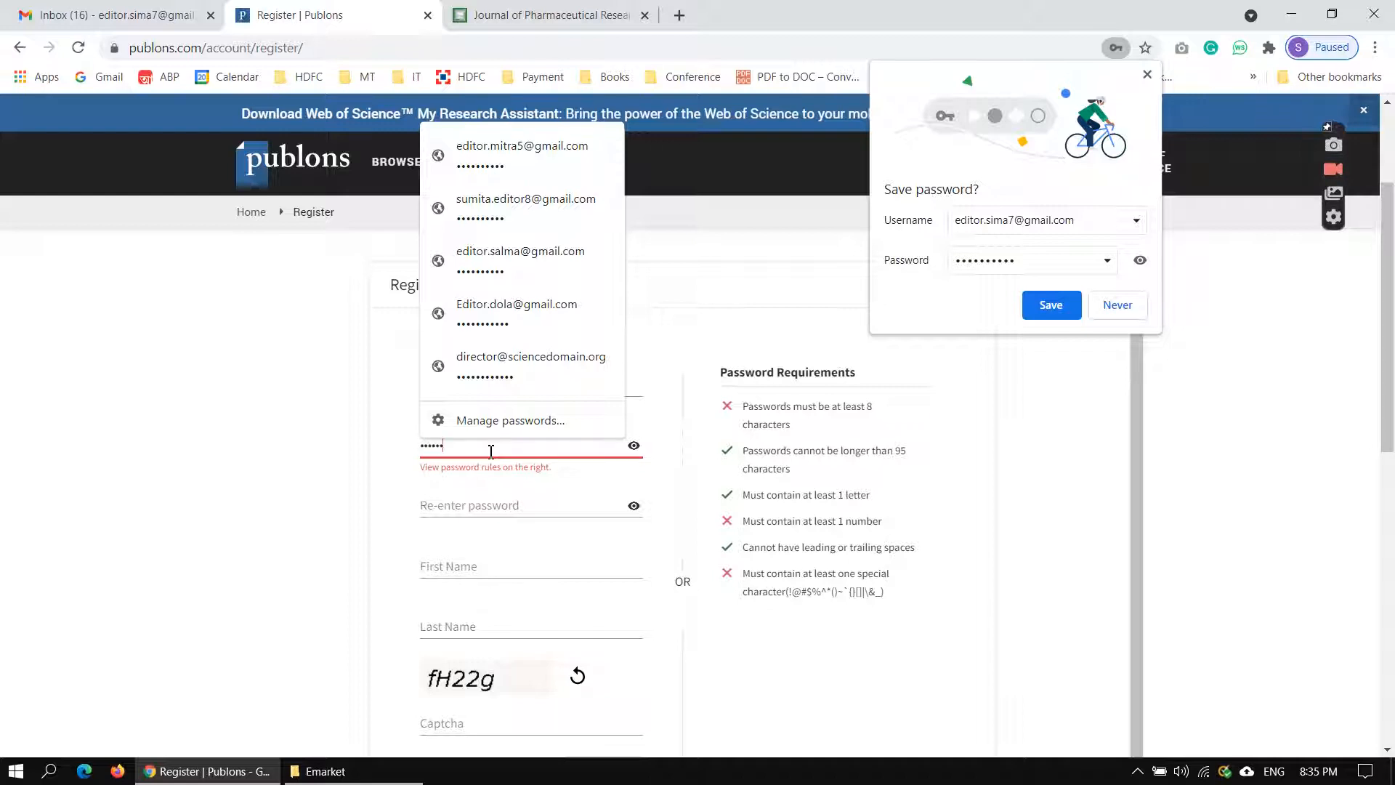
type("••")
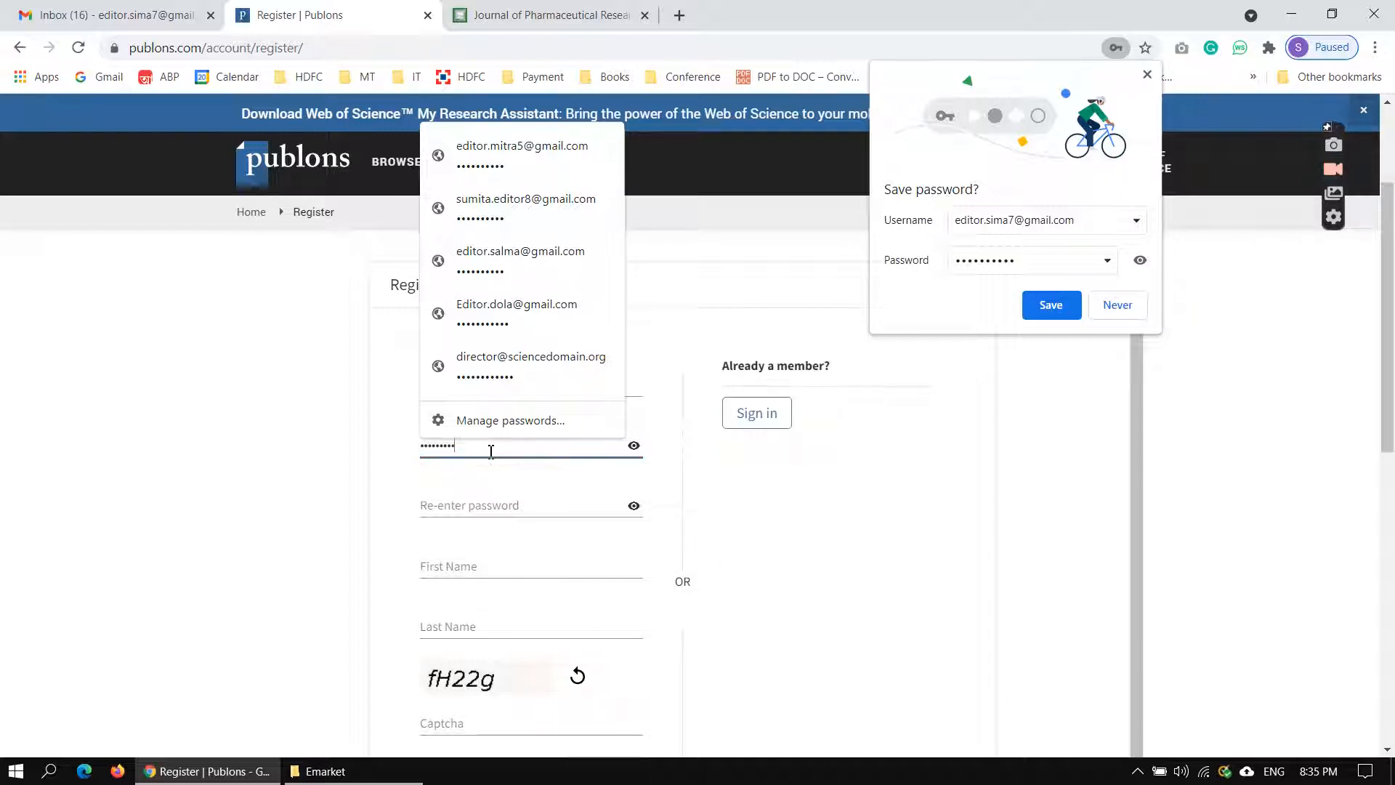
left_click(477, 505)
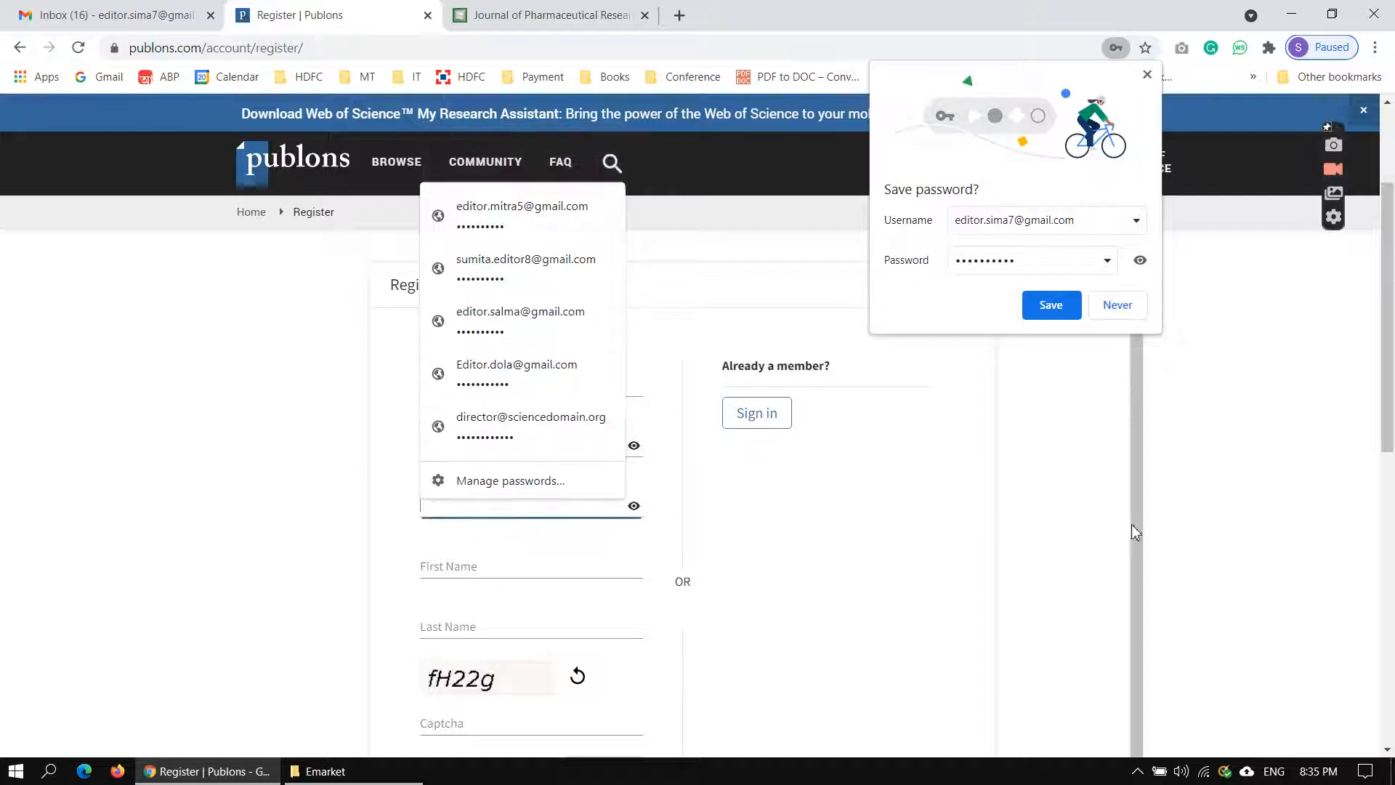
left_click(1118, 508)
scroll(1054, 512, "down", 1)
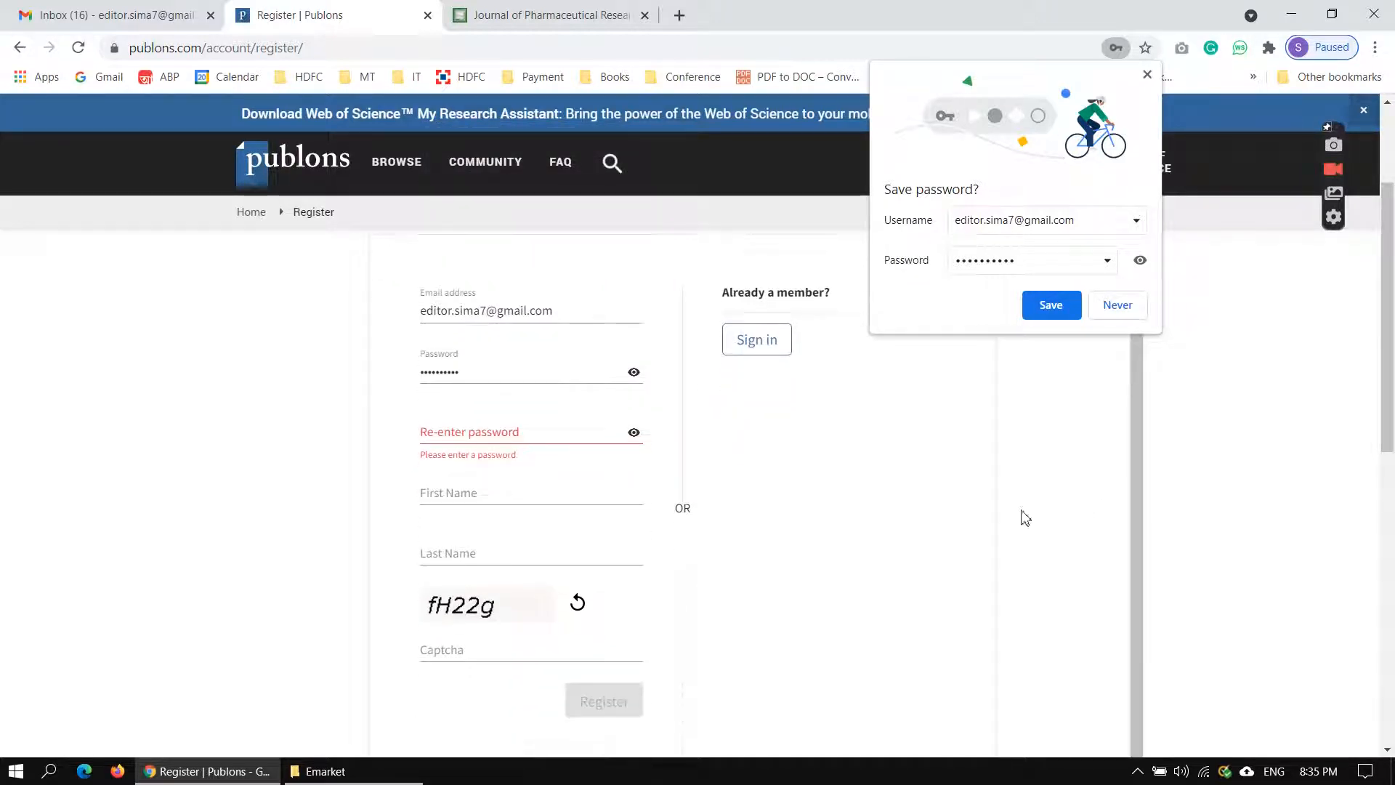
left_click(523, 433)
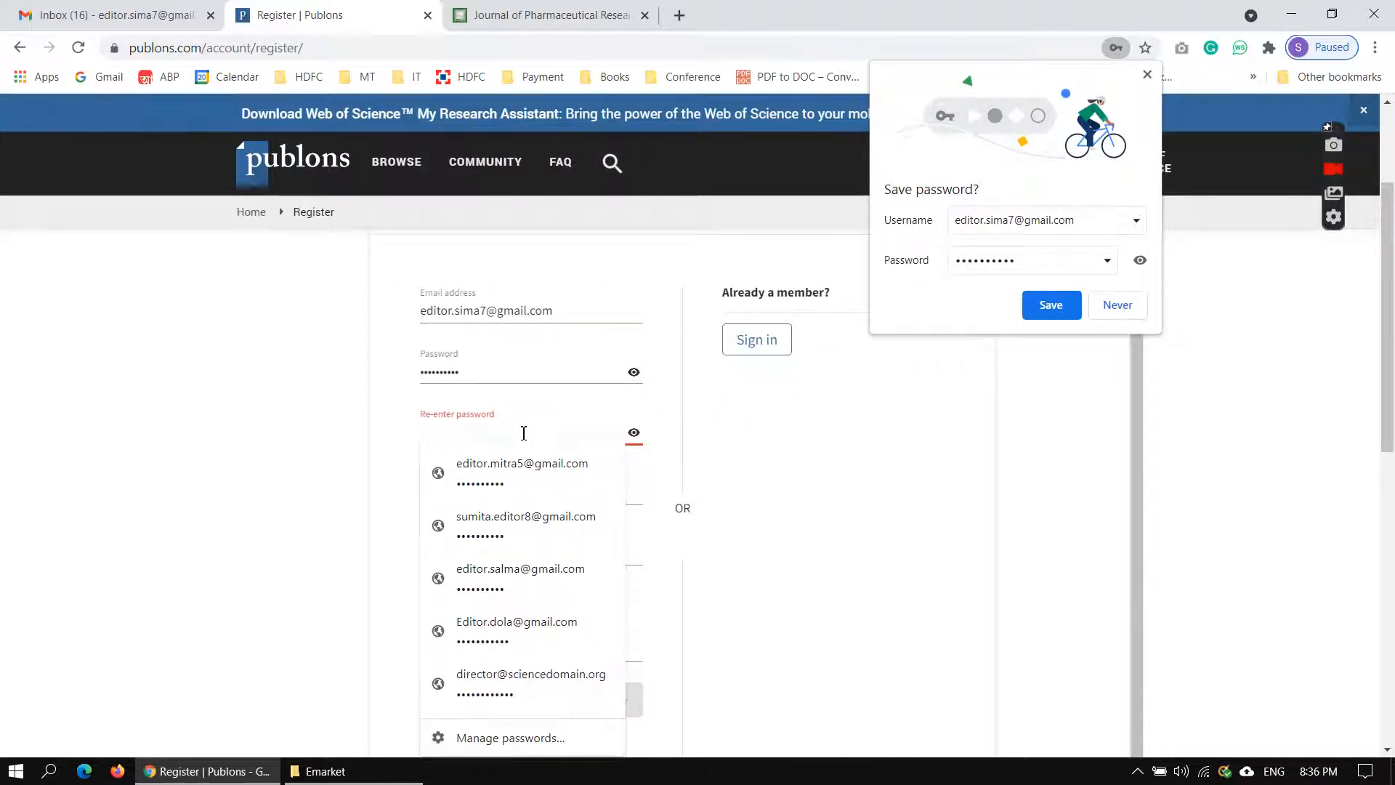
type("•")
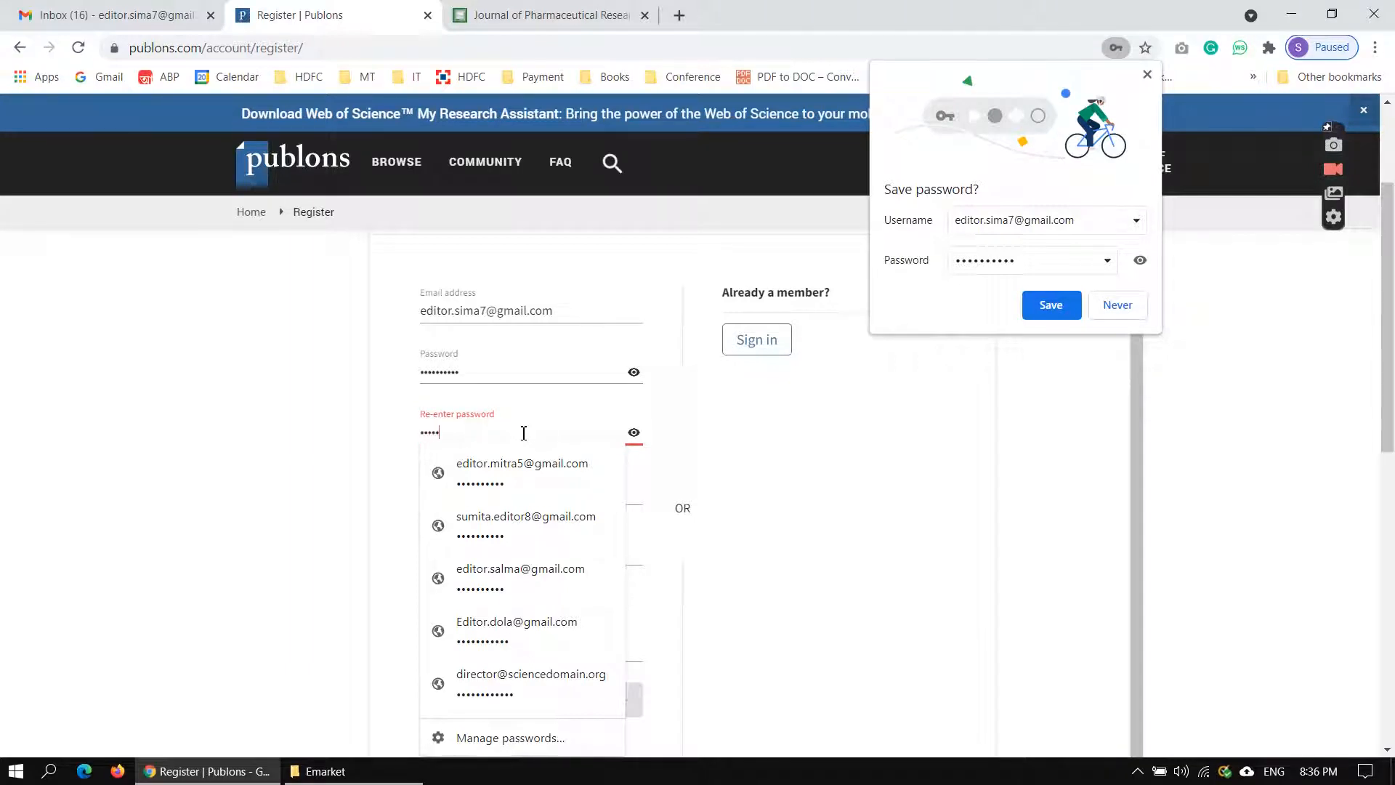
type("•••••••••")
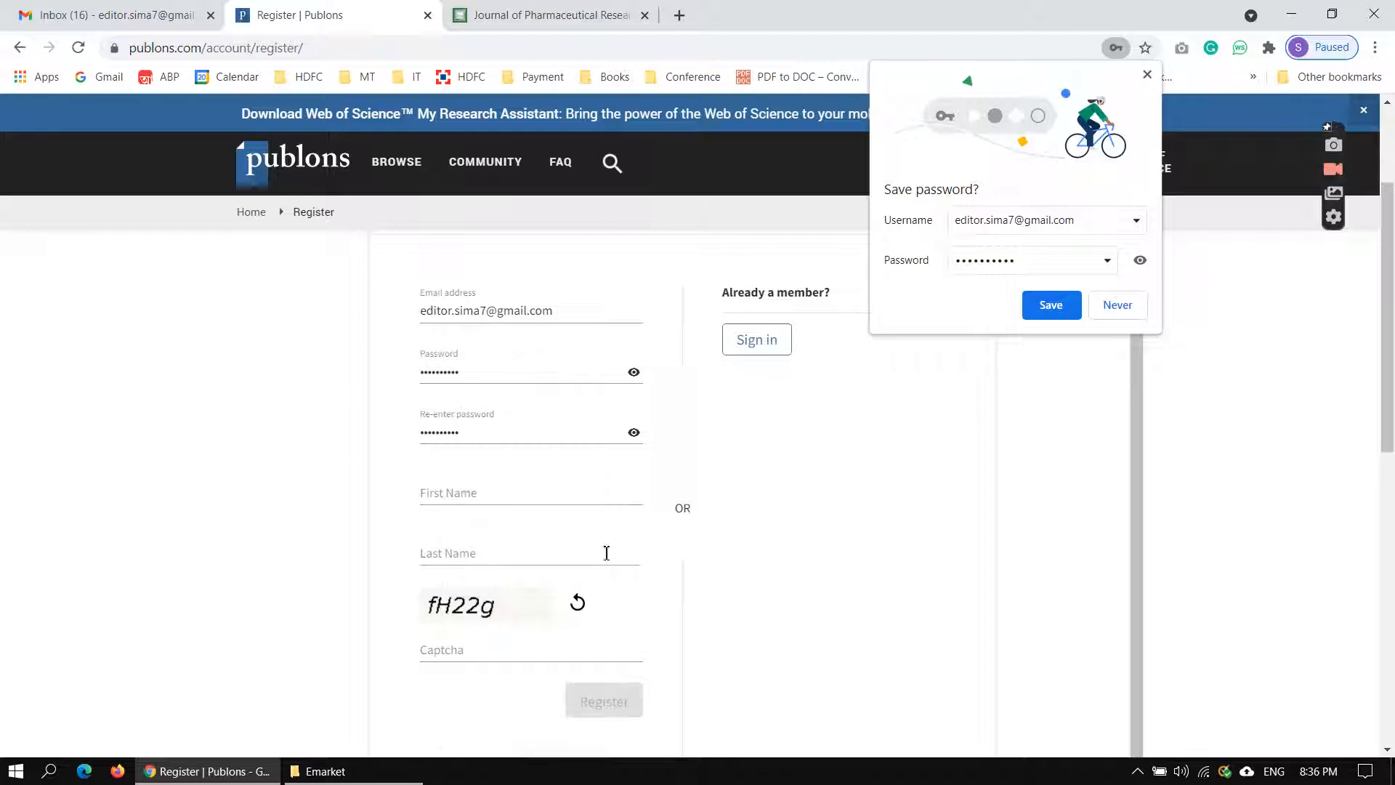
Fill in the registrant's first name and last name in the registration form.
left_click(519, 493)
key("Tab")
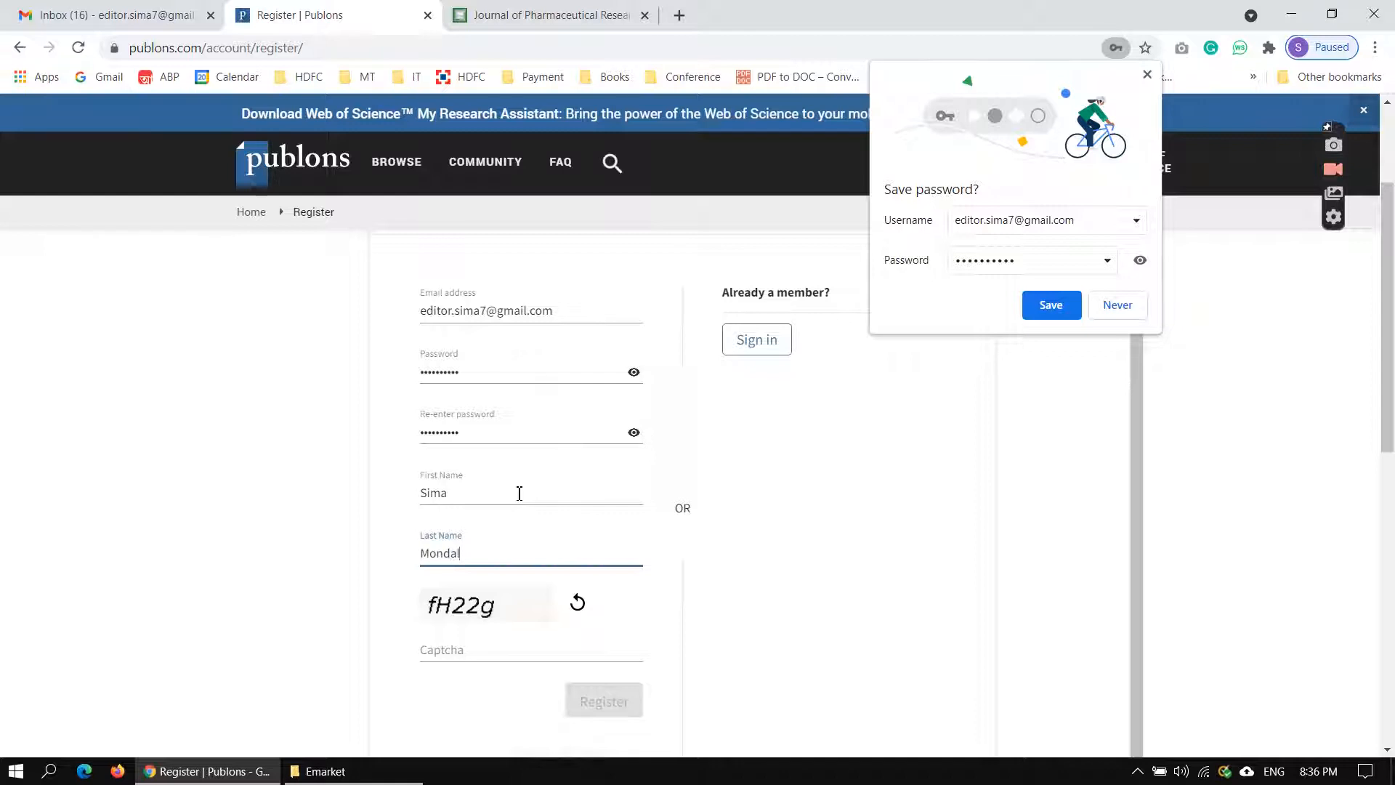
Enter the captcha code, submit the registration and save the account password in the browser.
left_click(497, 649)
type("fH22g")
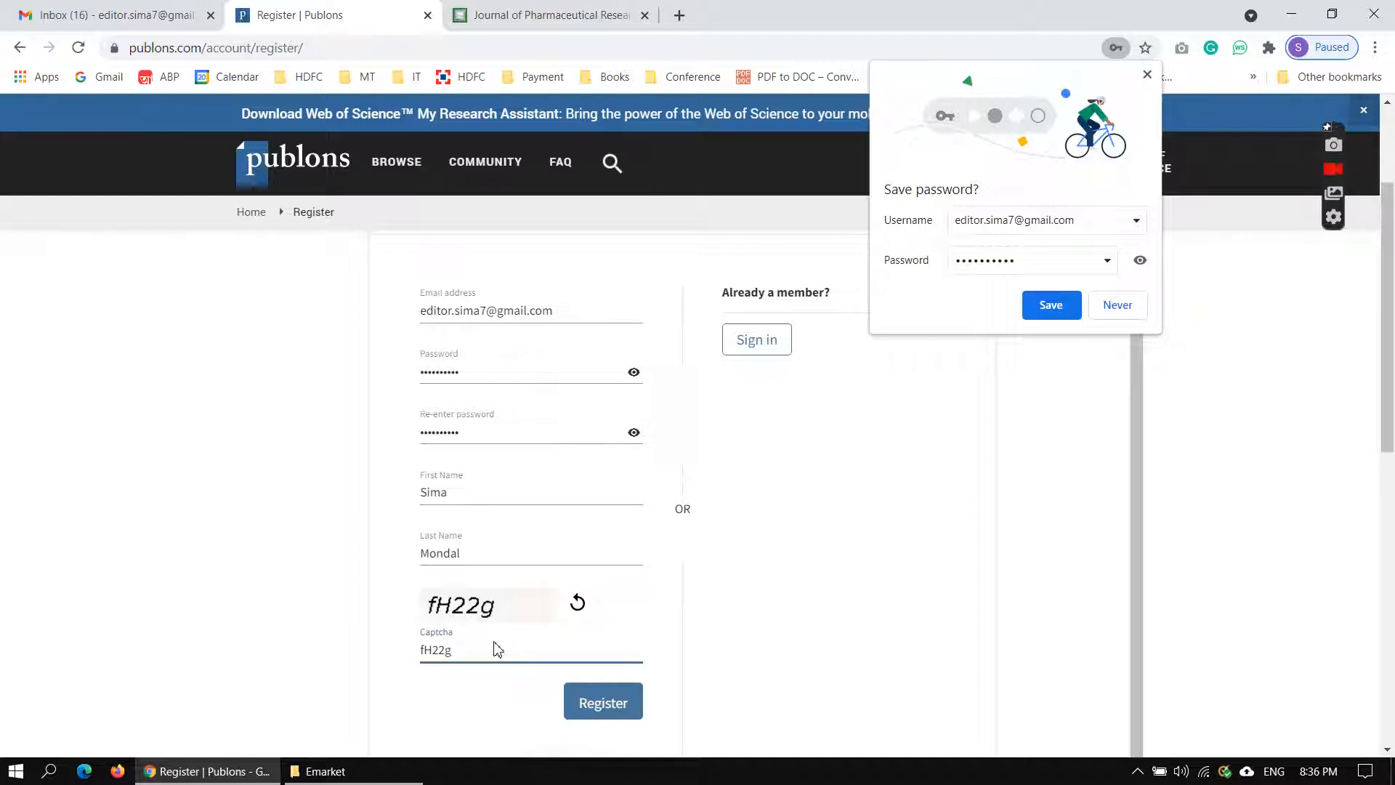
left_click(601, 703)
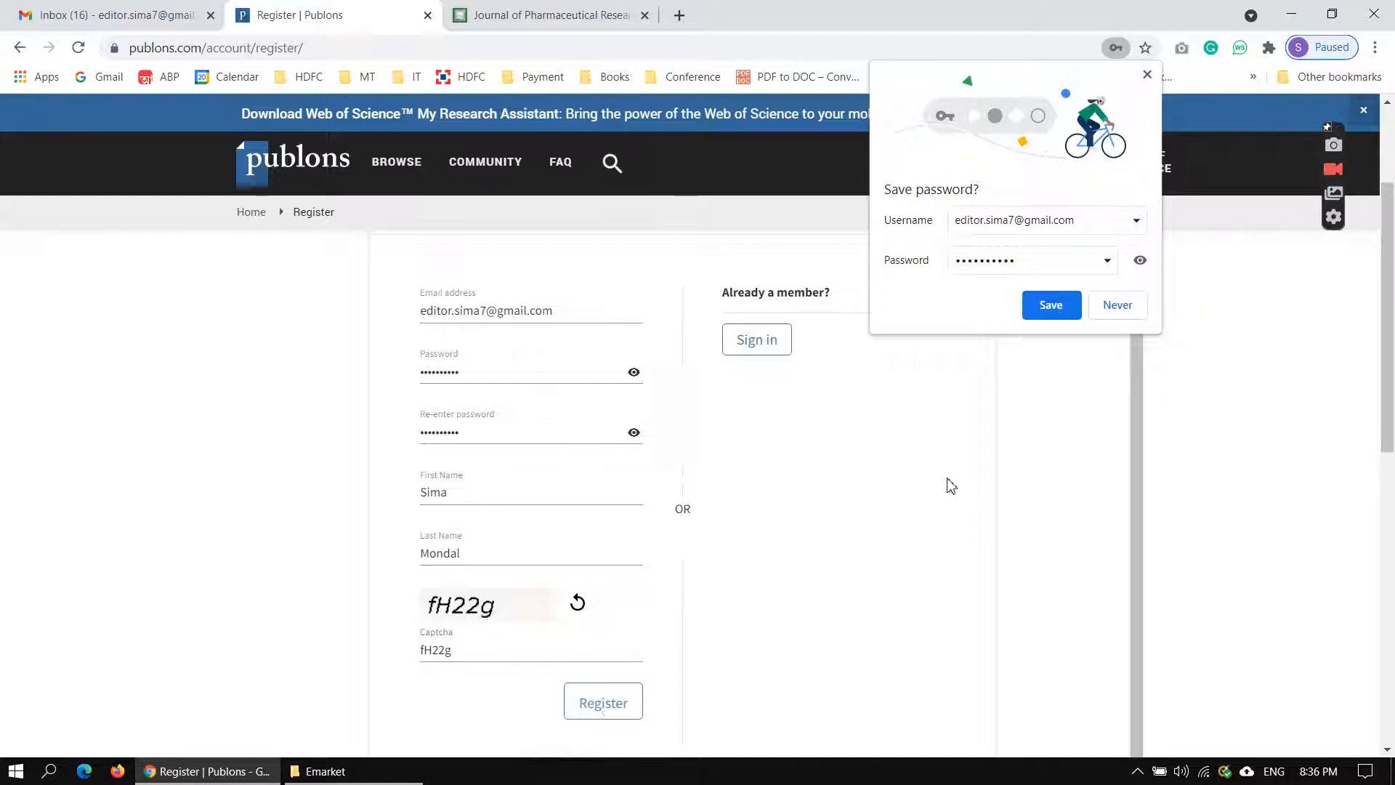
left_click(1051, 305)
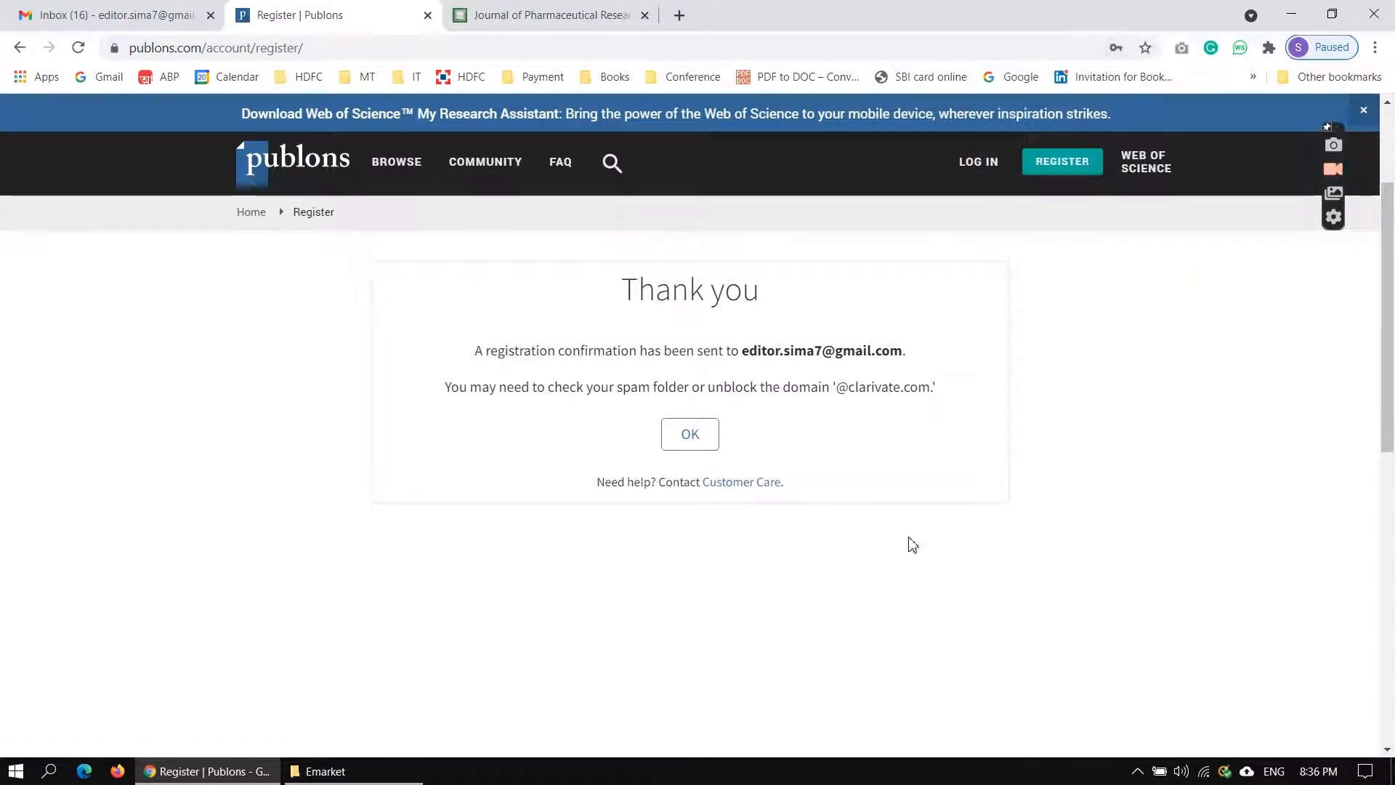
Close the registration page, open the Publons activation email in Gmail and follow its activation link.
left_click(427, 15)
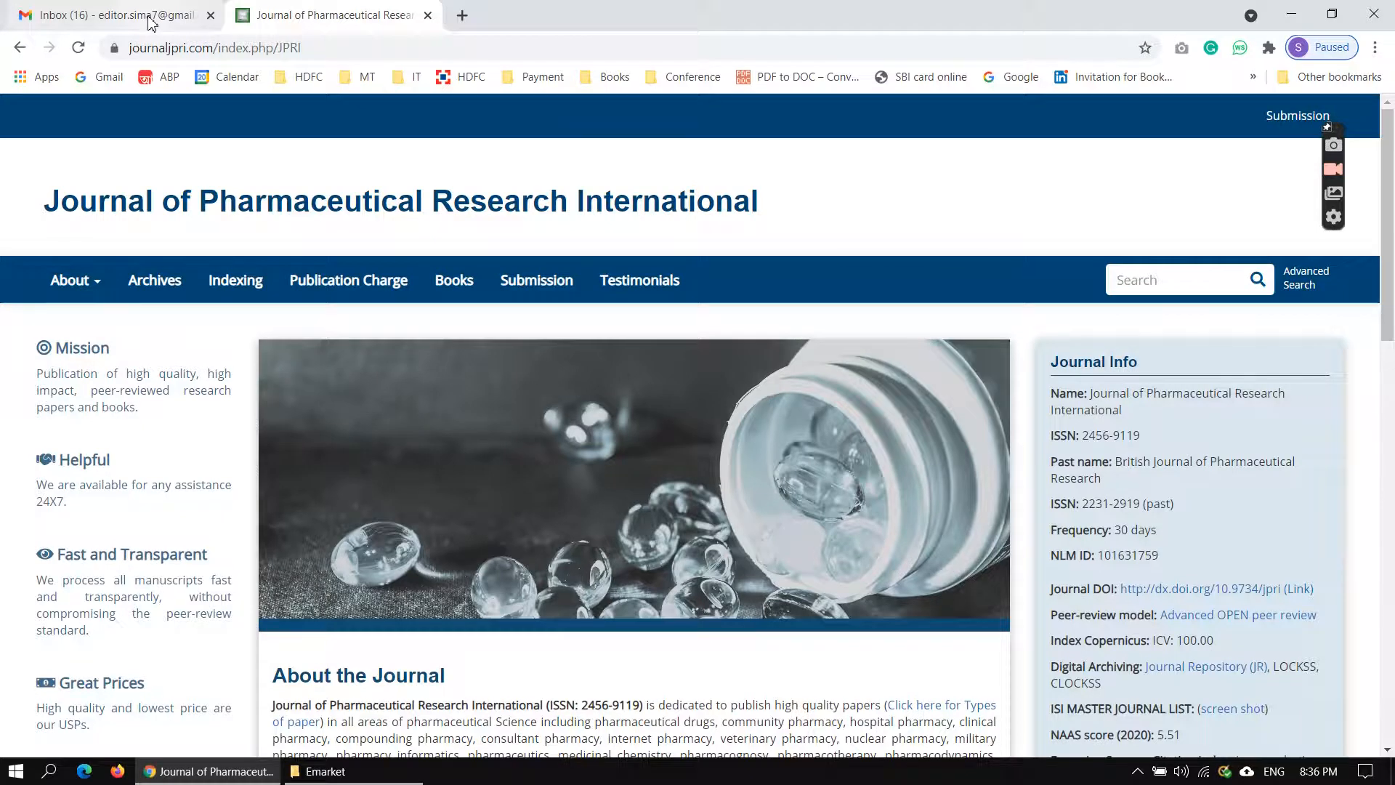
left_click(151, 21)
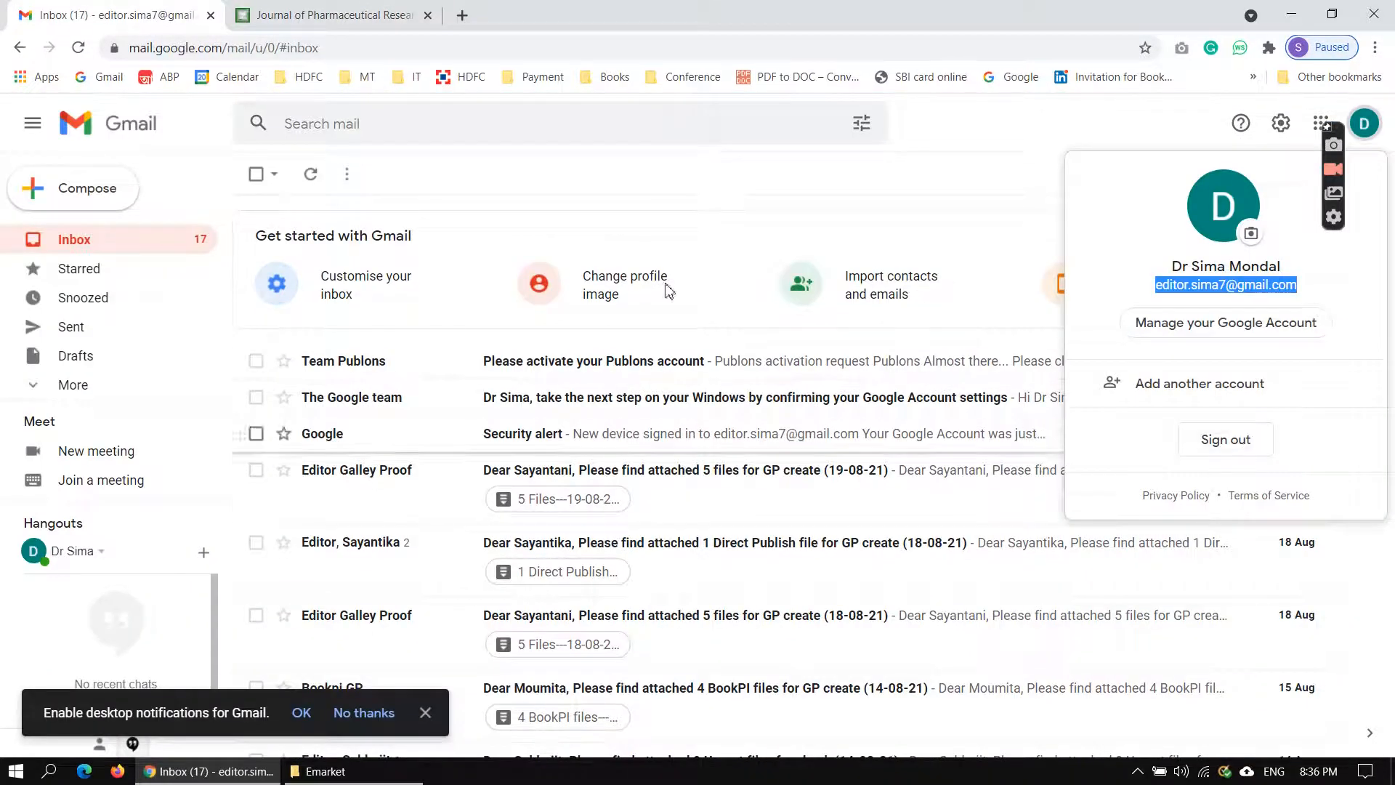
left_click(778, 233)
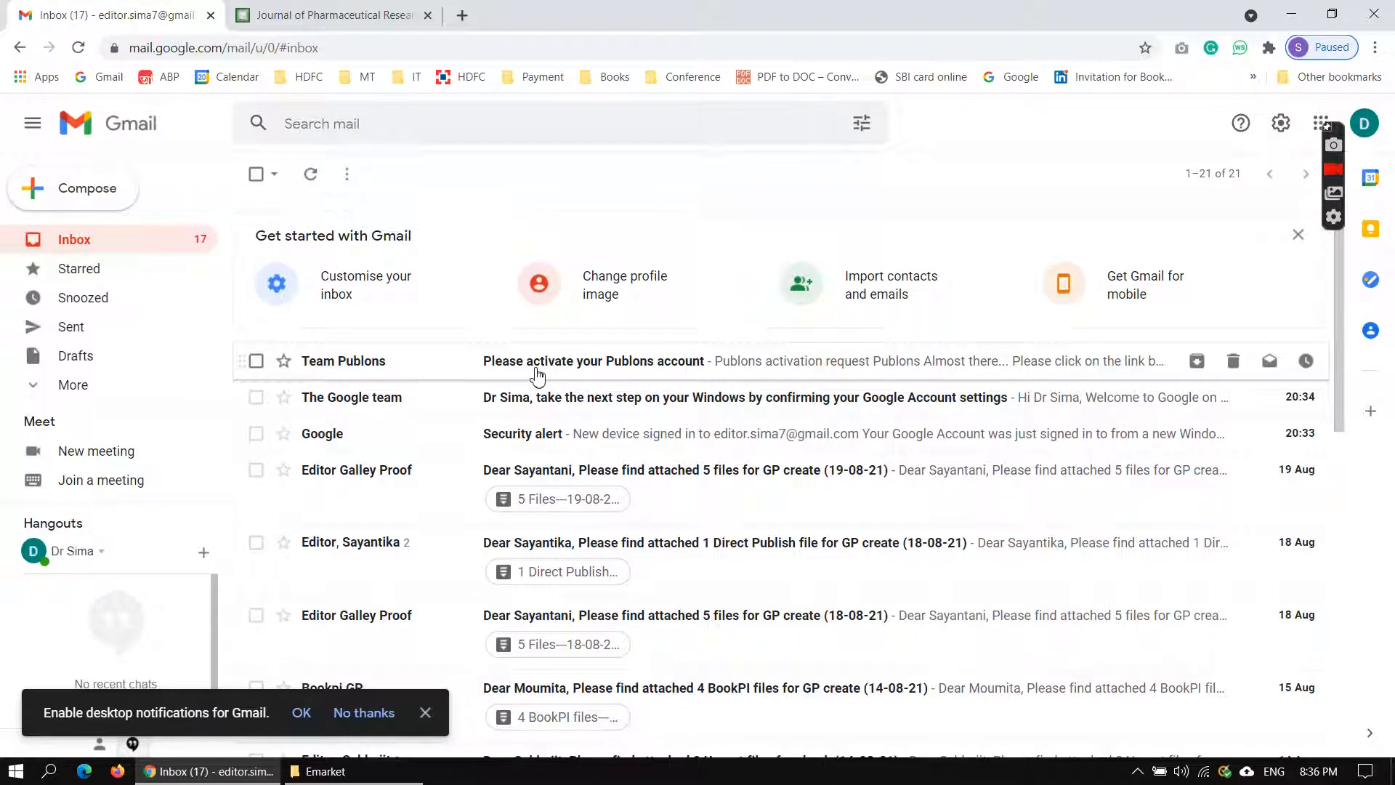
left_click(678, 371)
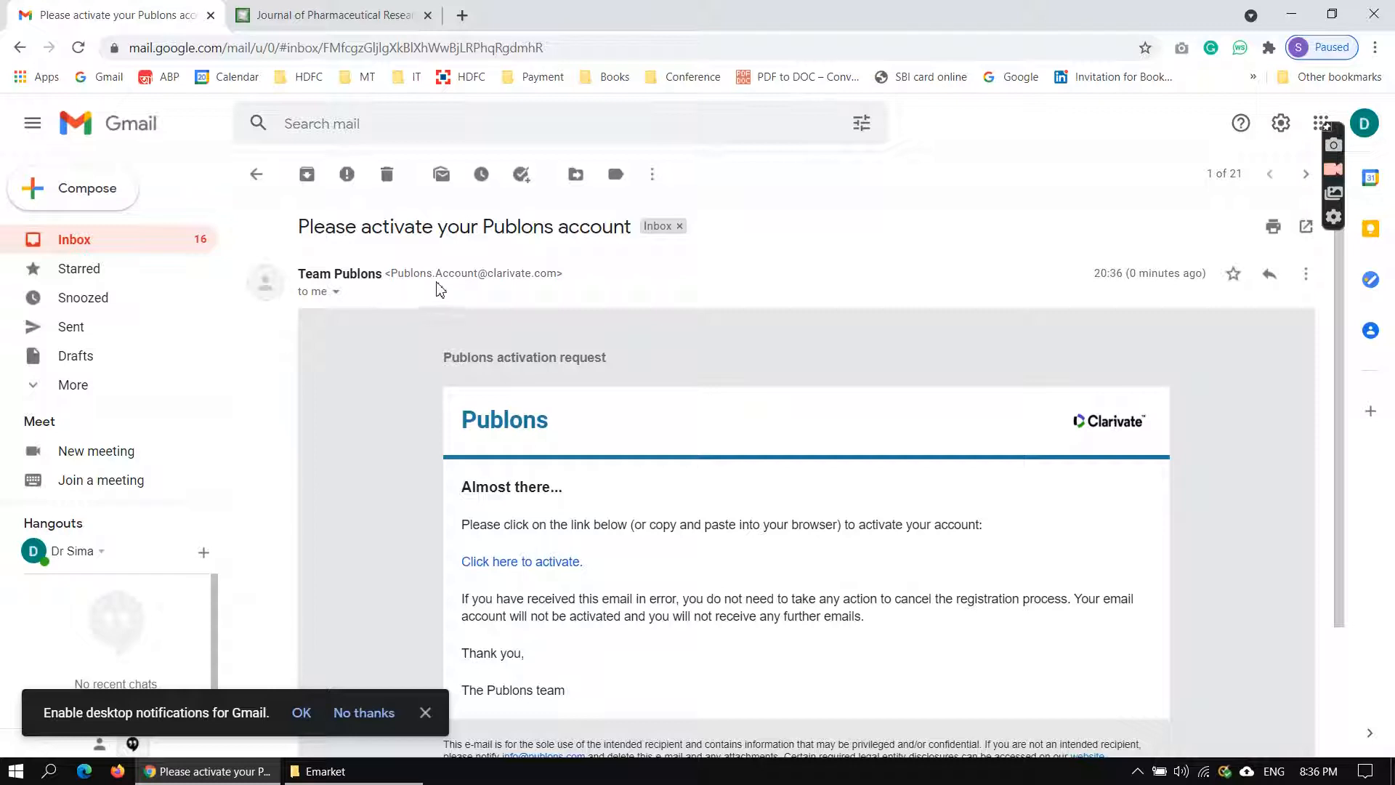
left_click_drag(558, 277, 393, 274)
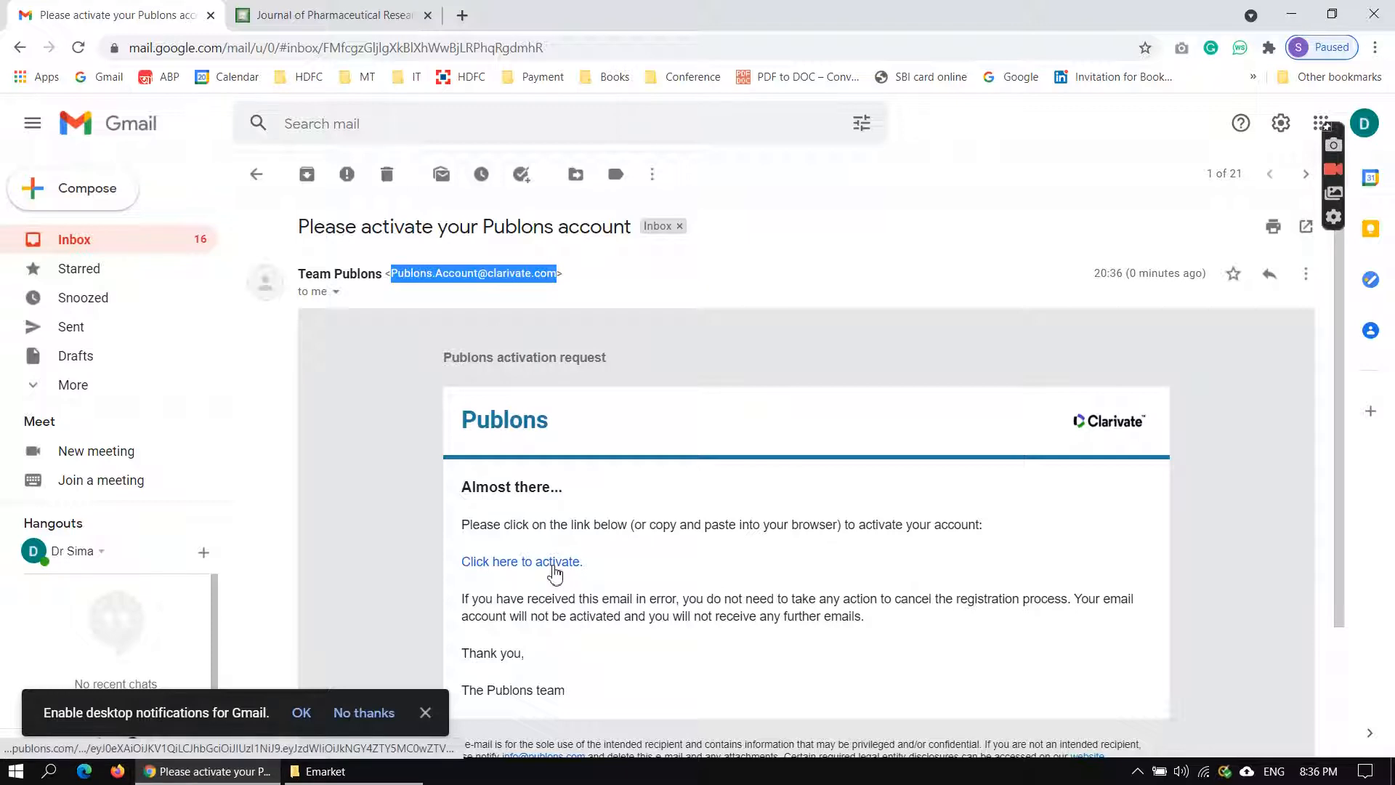
left_click(556, 574)
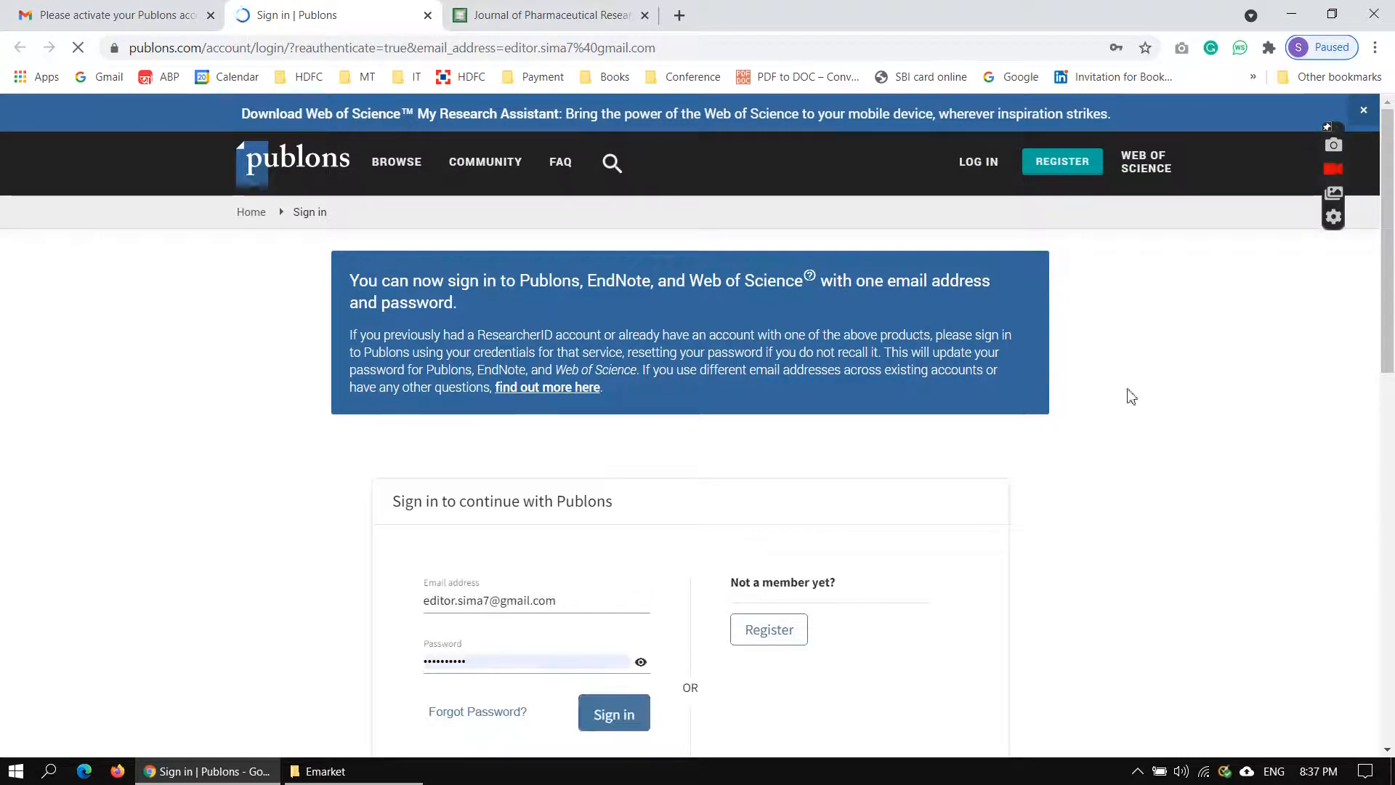
Sign in to Publons with the prefilled credentials and go through the welcome tour to the private dashboard.
scroll(1136, 441, "down", 2)
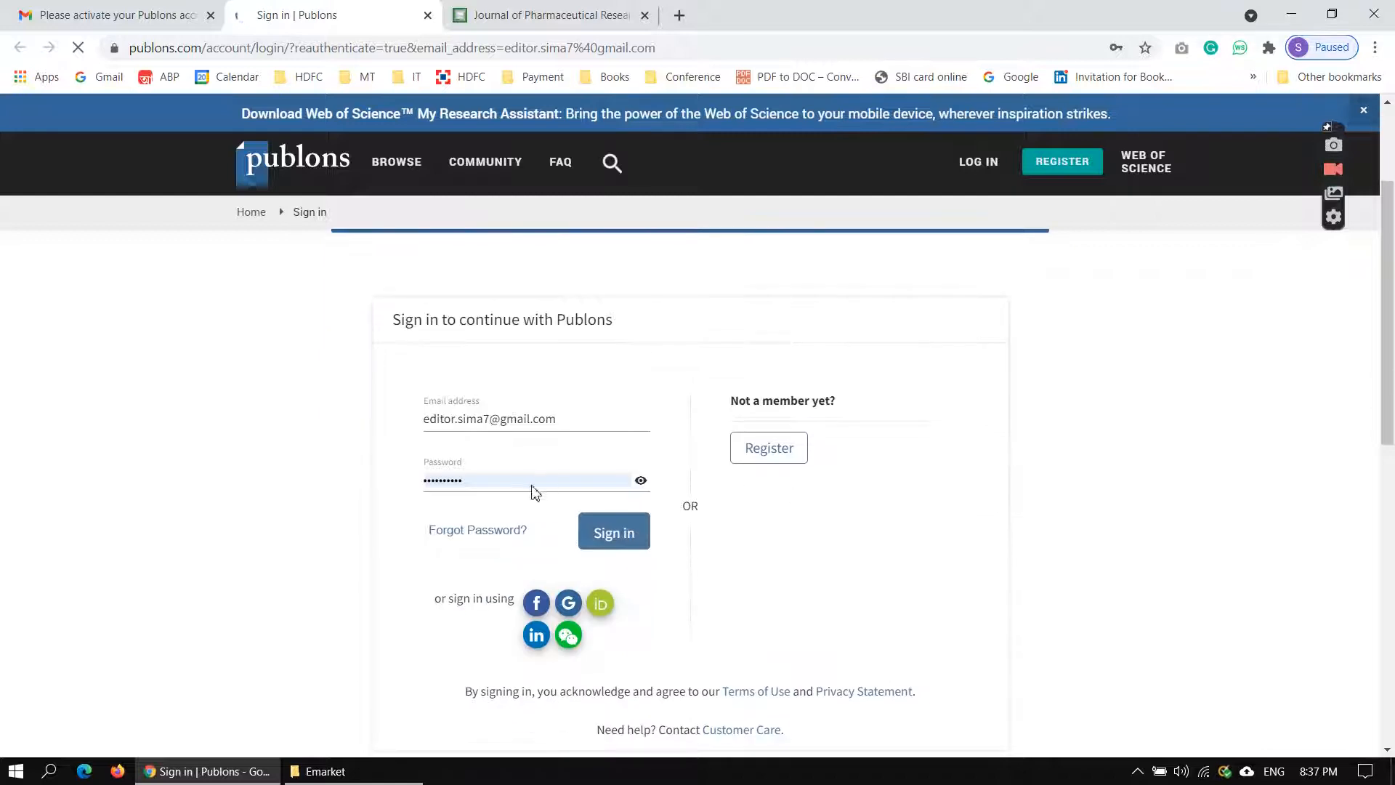
left_click(630, 539)
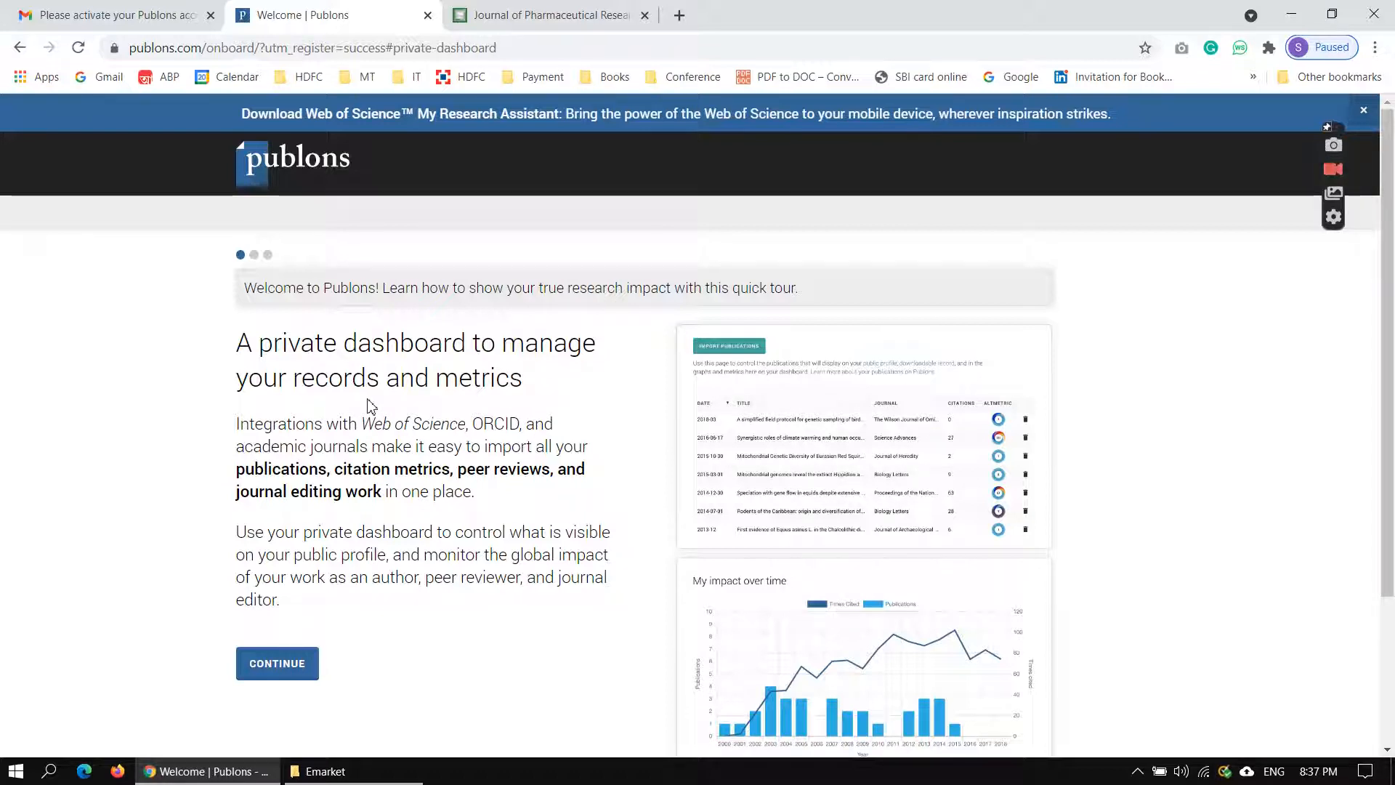
left_click(296, 686)
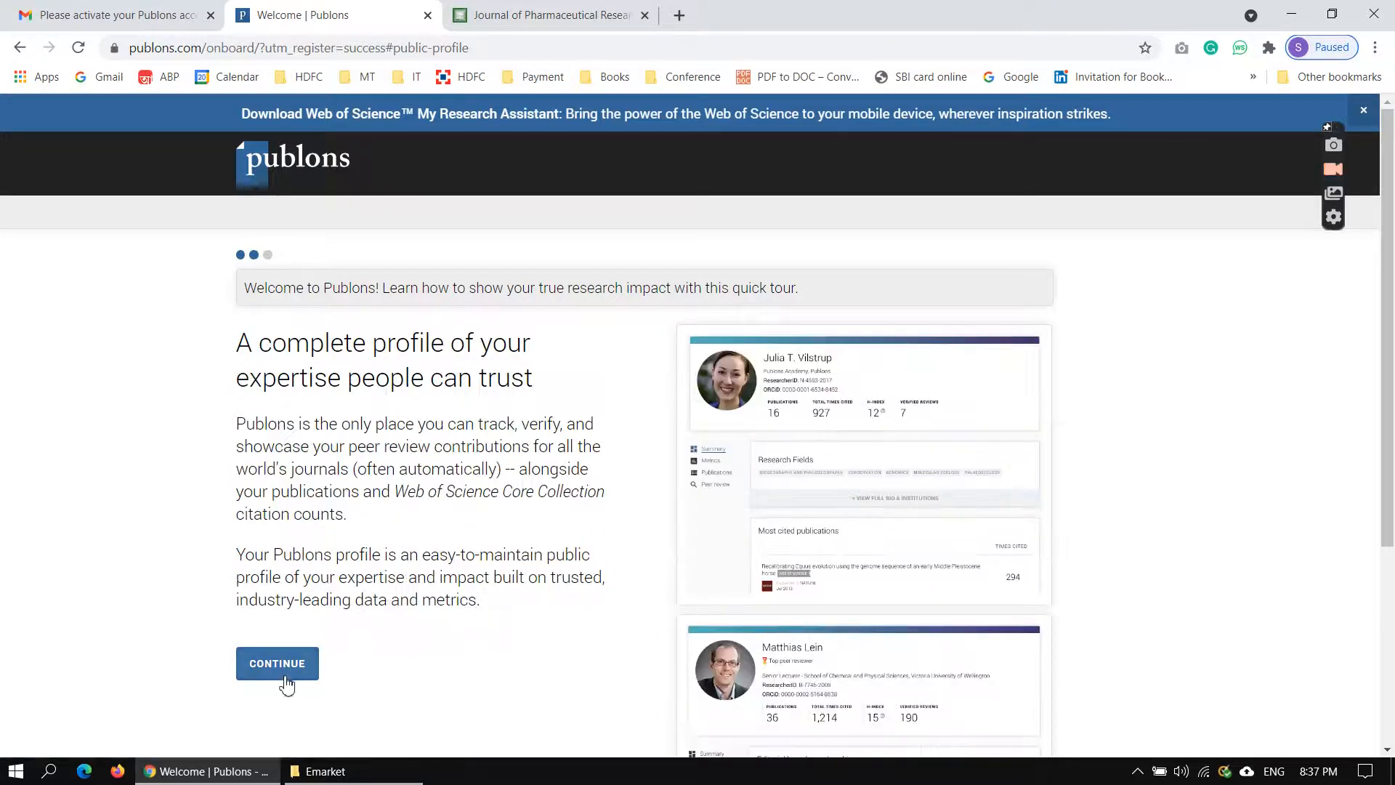
left_click(298, 670)
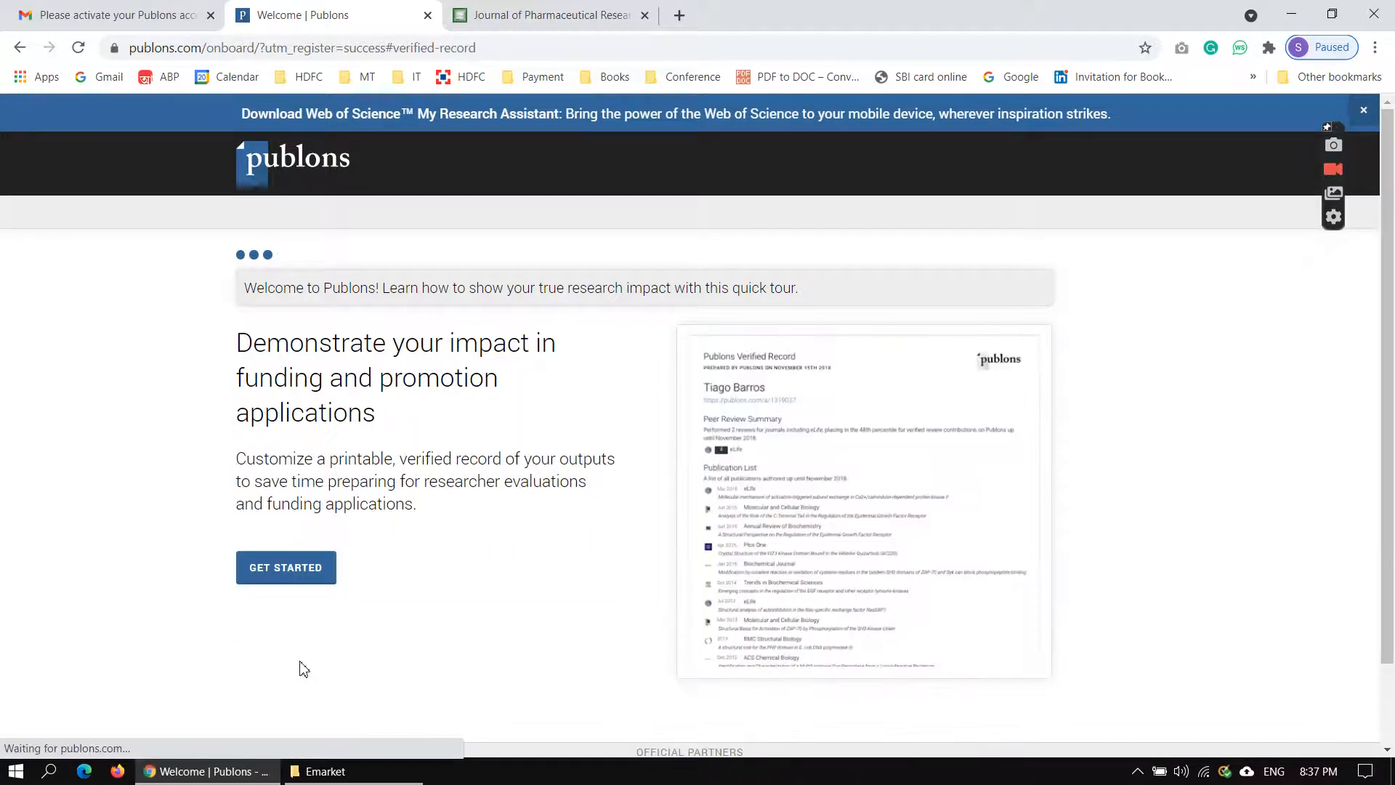
left_click(305, 576)
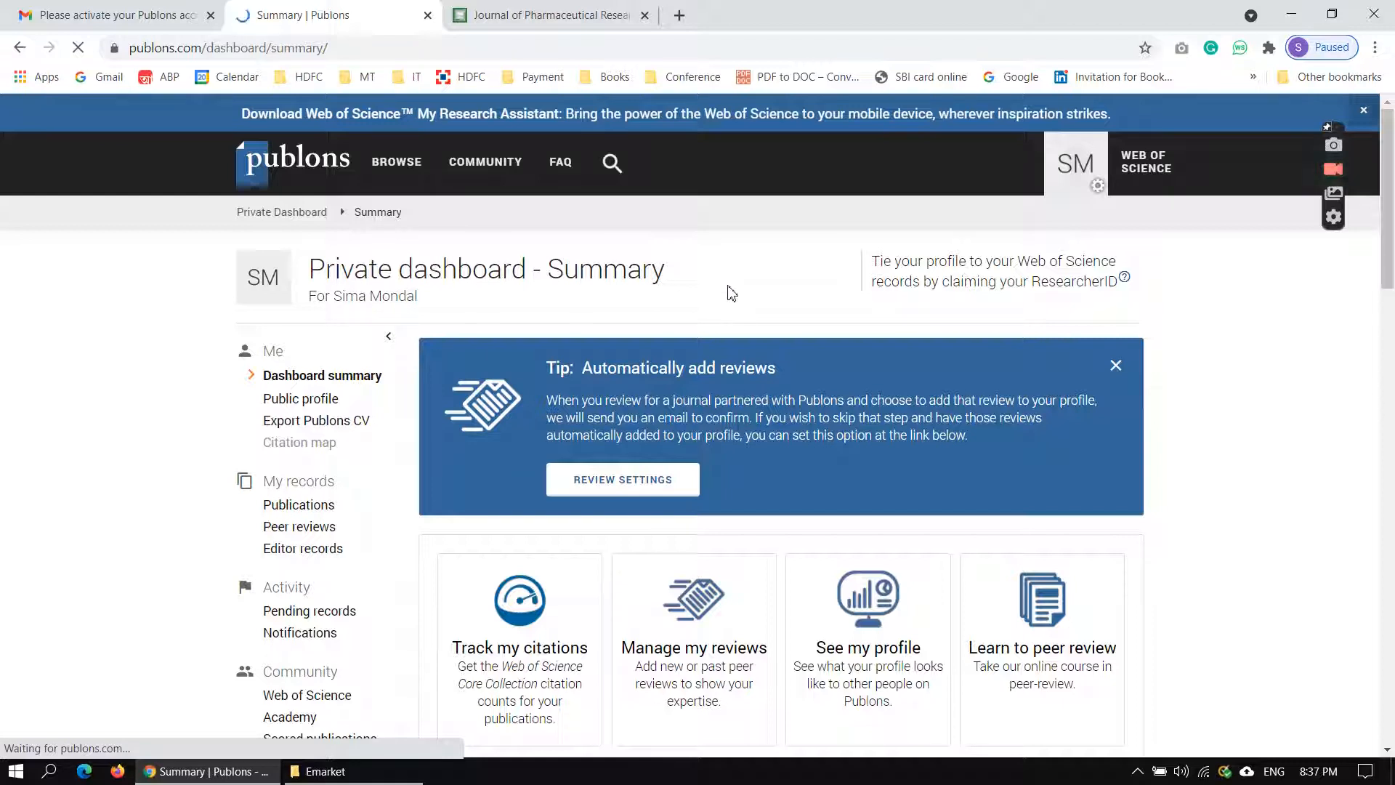
Look over the dashboard summary and open the import page for your publications.
scroll(732, 293, "down", 2)
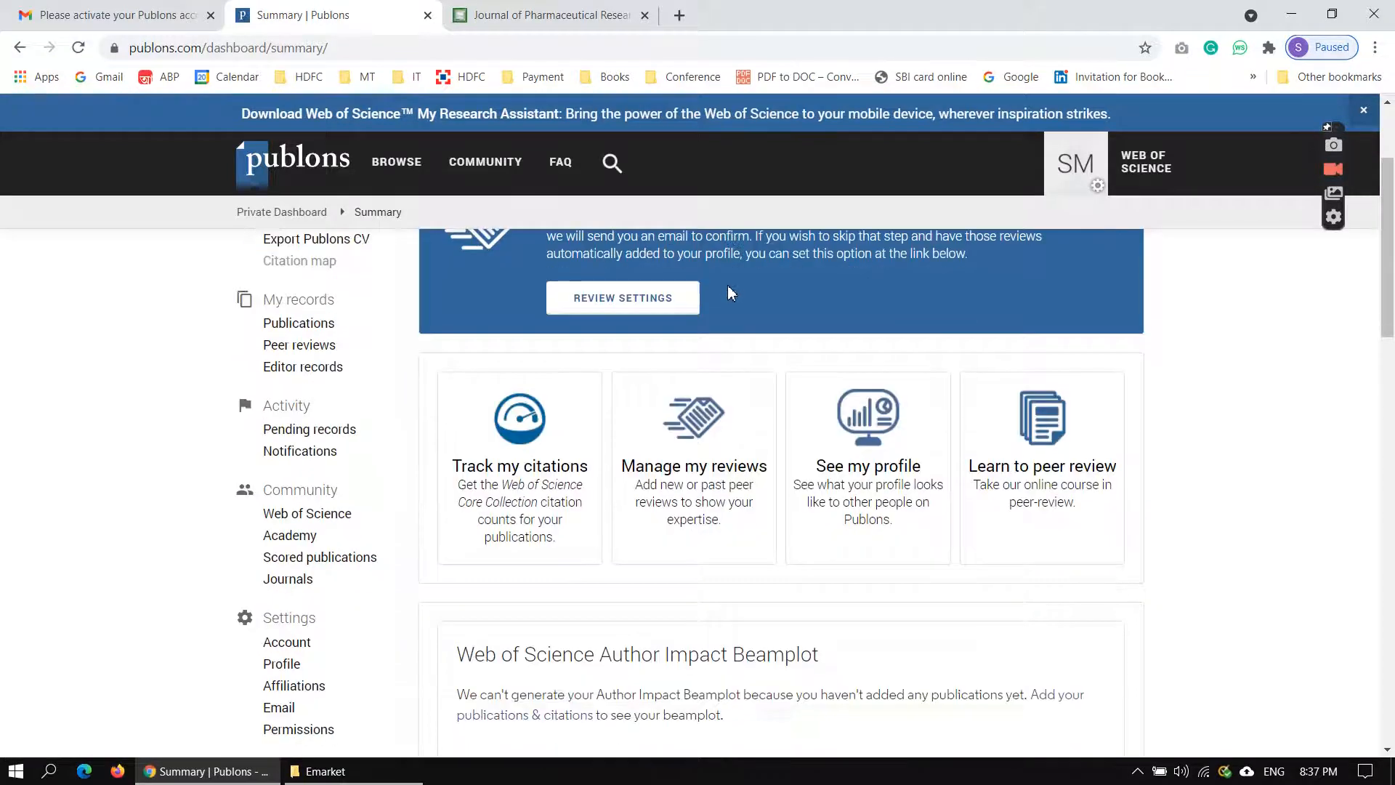
scroll(731, 293, "down", 8)
scroll(731, 293, "down", 10)
scroll(731, 293, "up", 8)
scroll(731, 292, "up", 10)
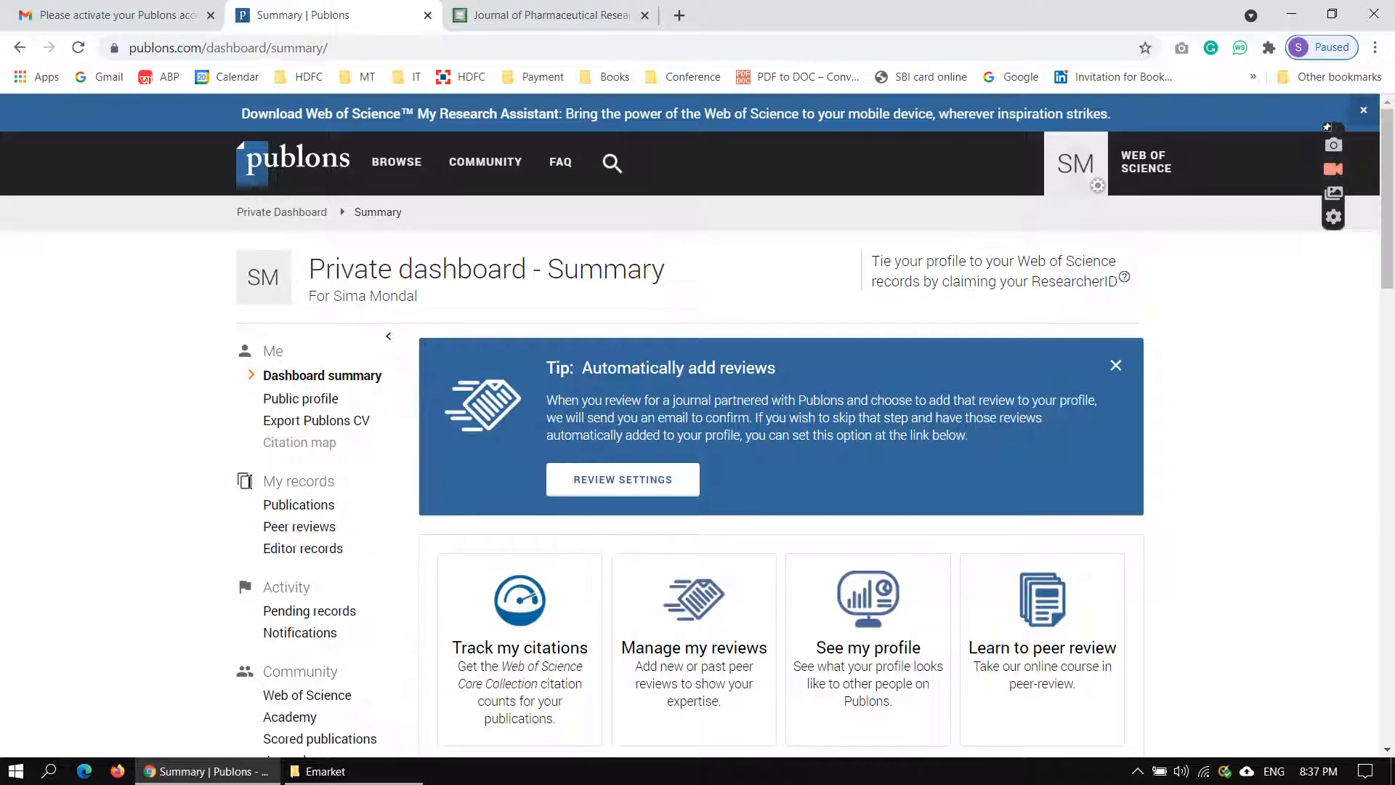
left_click(331, 506)
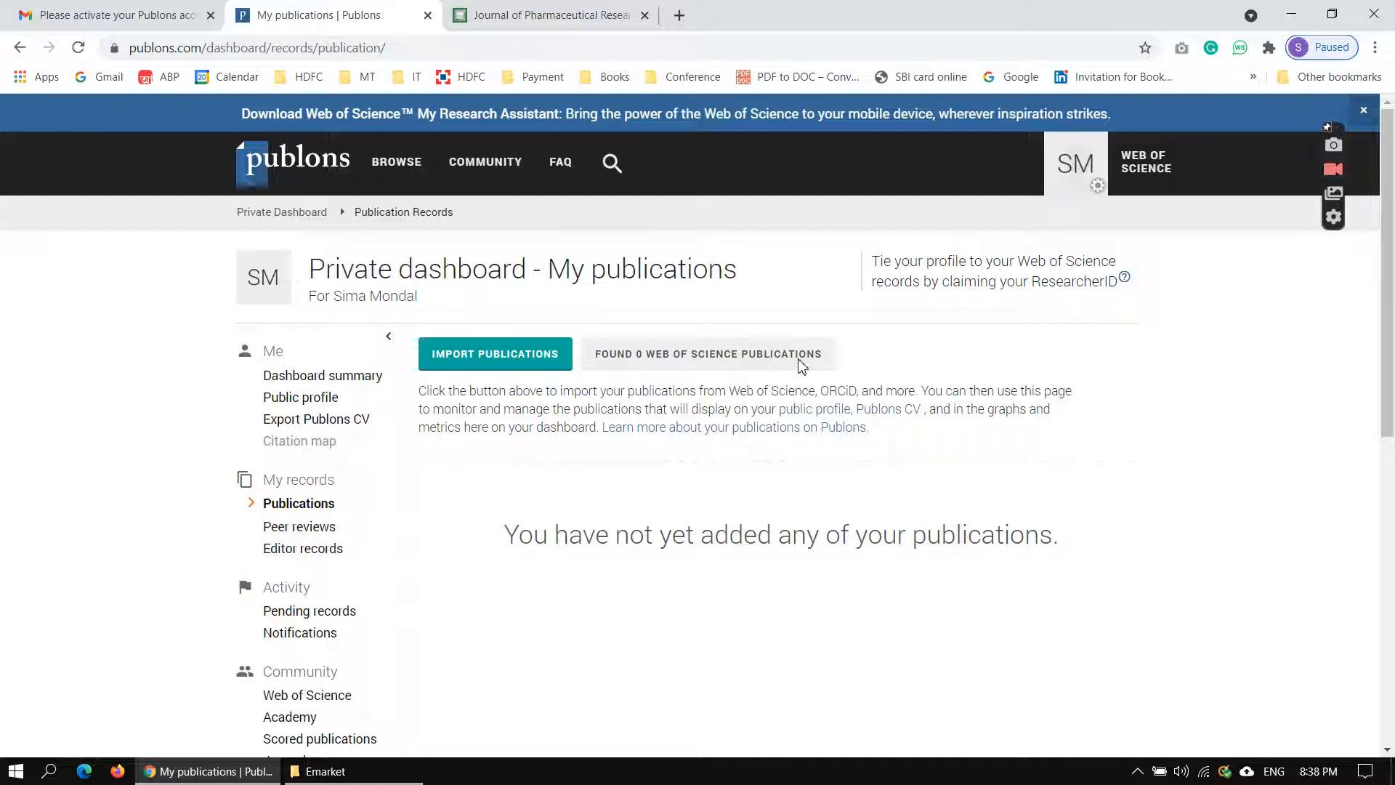
left_click(561, 363)
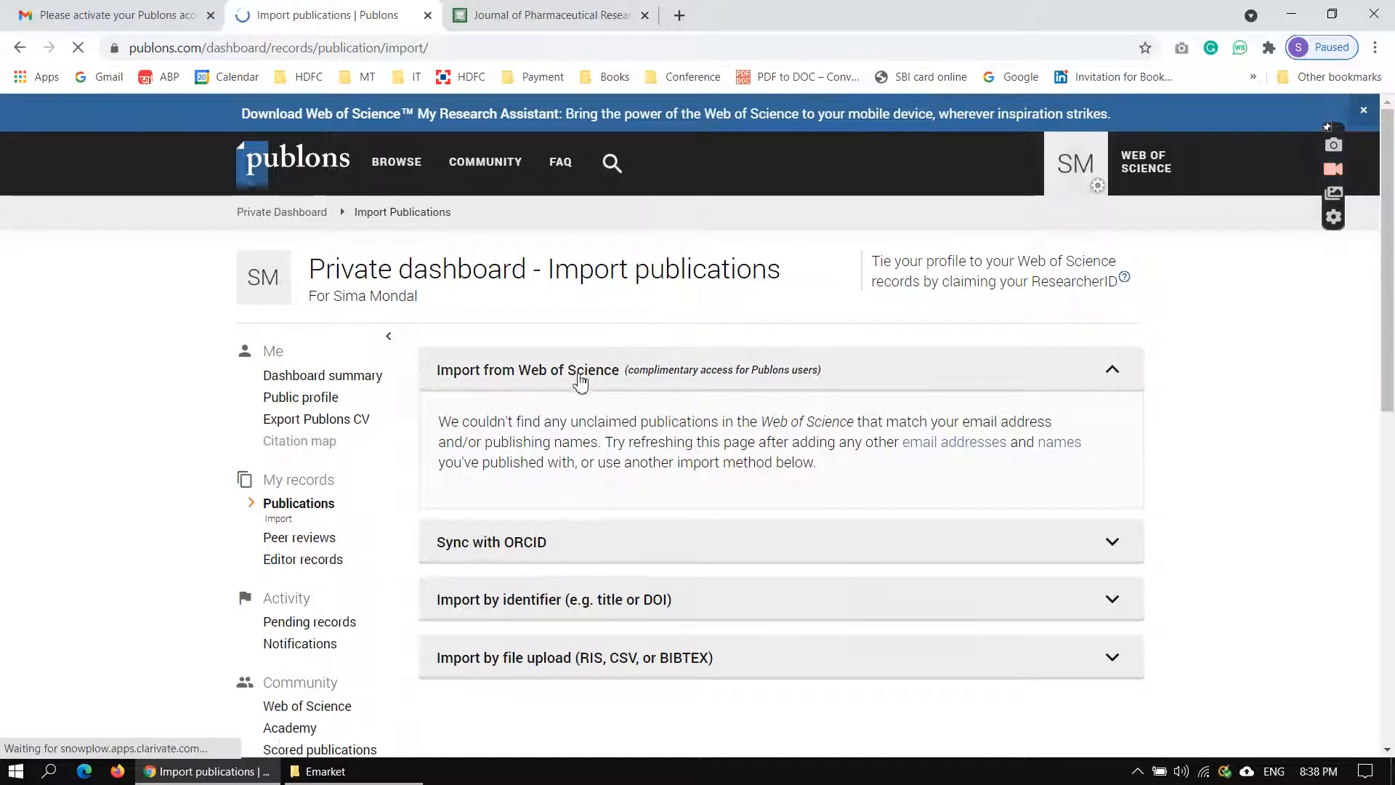
Expand the import by identifier option and activate the article title field.
scroll(564, 388, "down", 2)
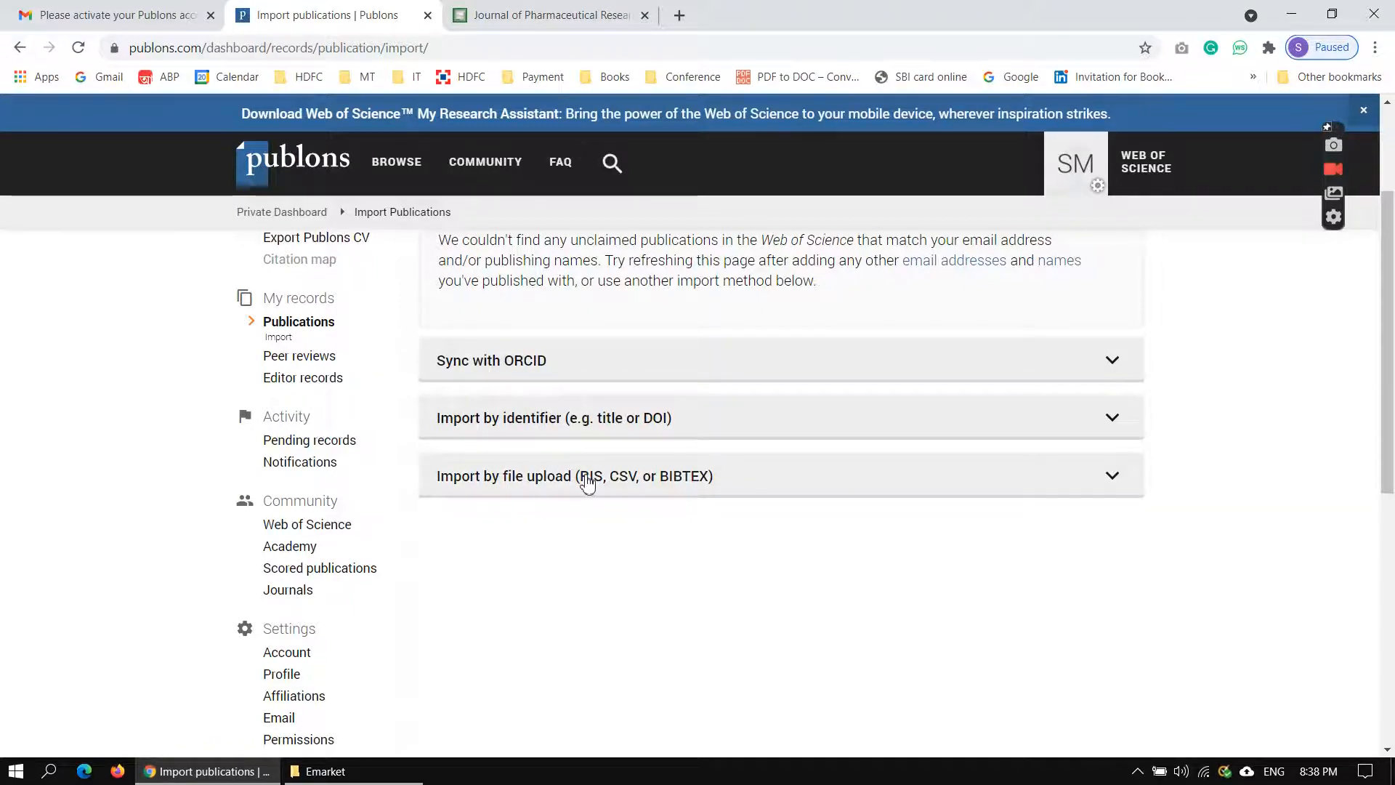
left_click(895, 431)
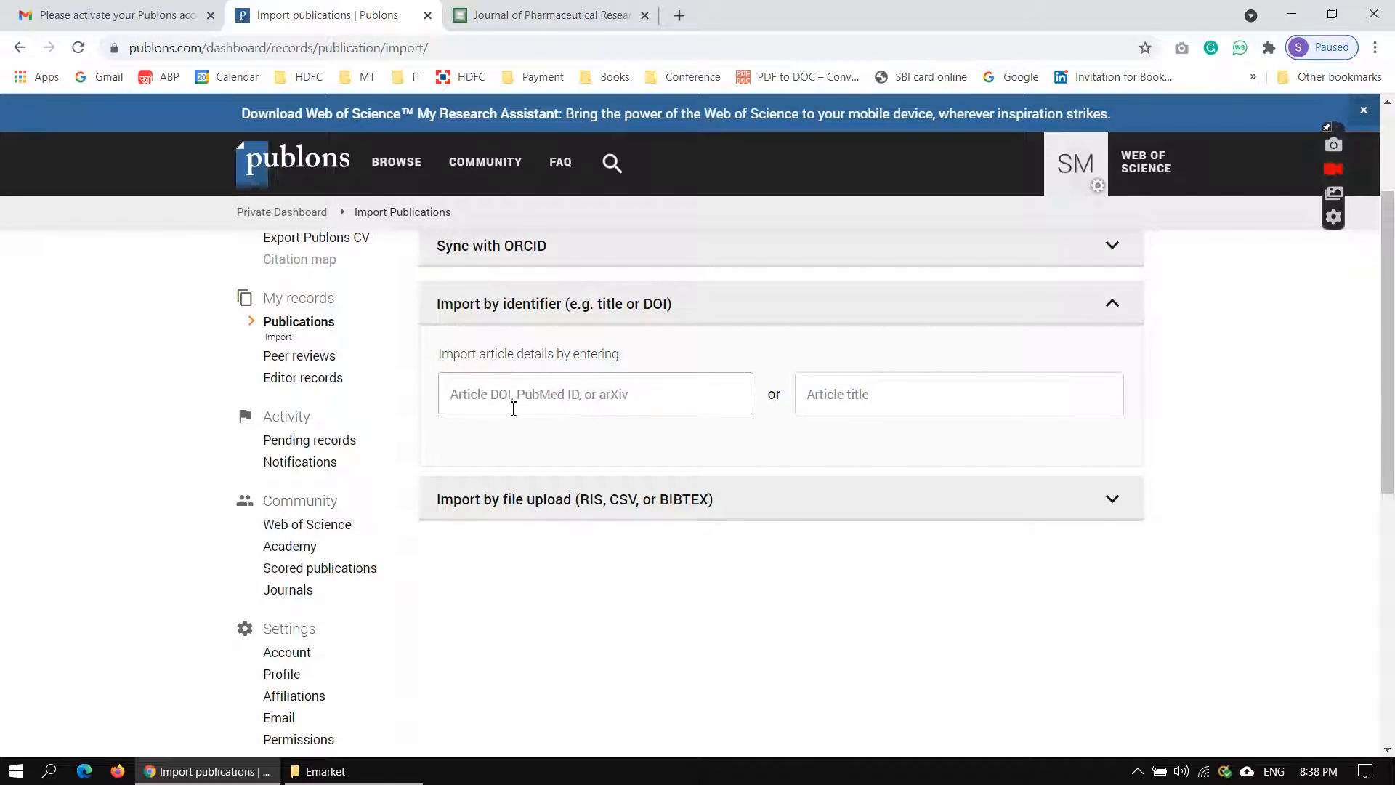
left_click(897, 403)
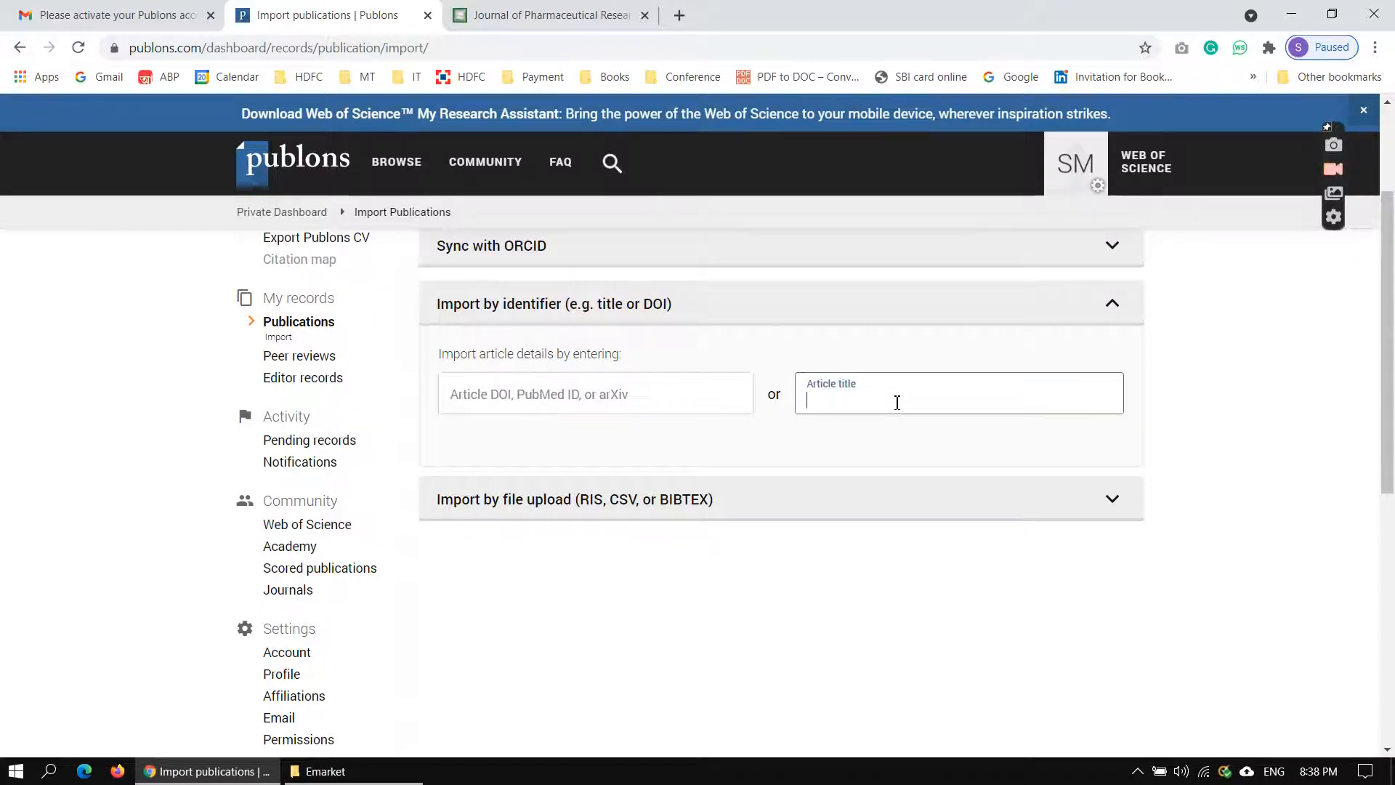
Switch to the Journal of Pharmaceutical Research International site and open 2021 - Volume 33 [Issue 29A] from its archives.
left_click(552, 15)
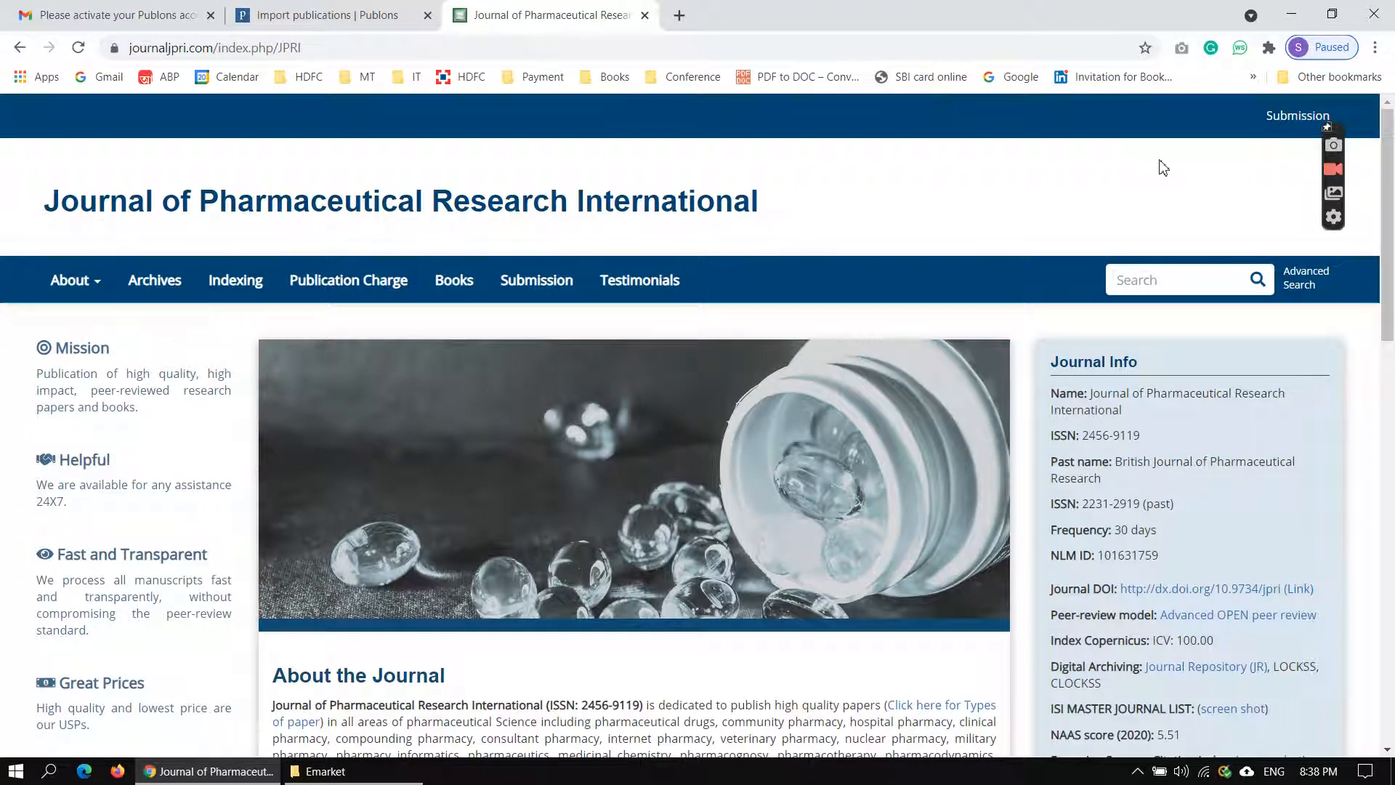
left_click(178, 283)
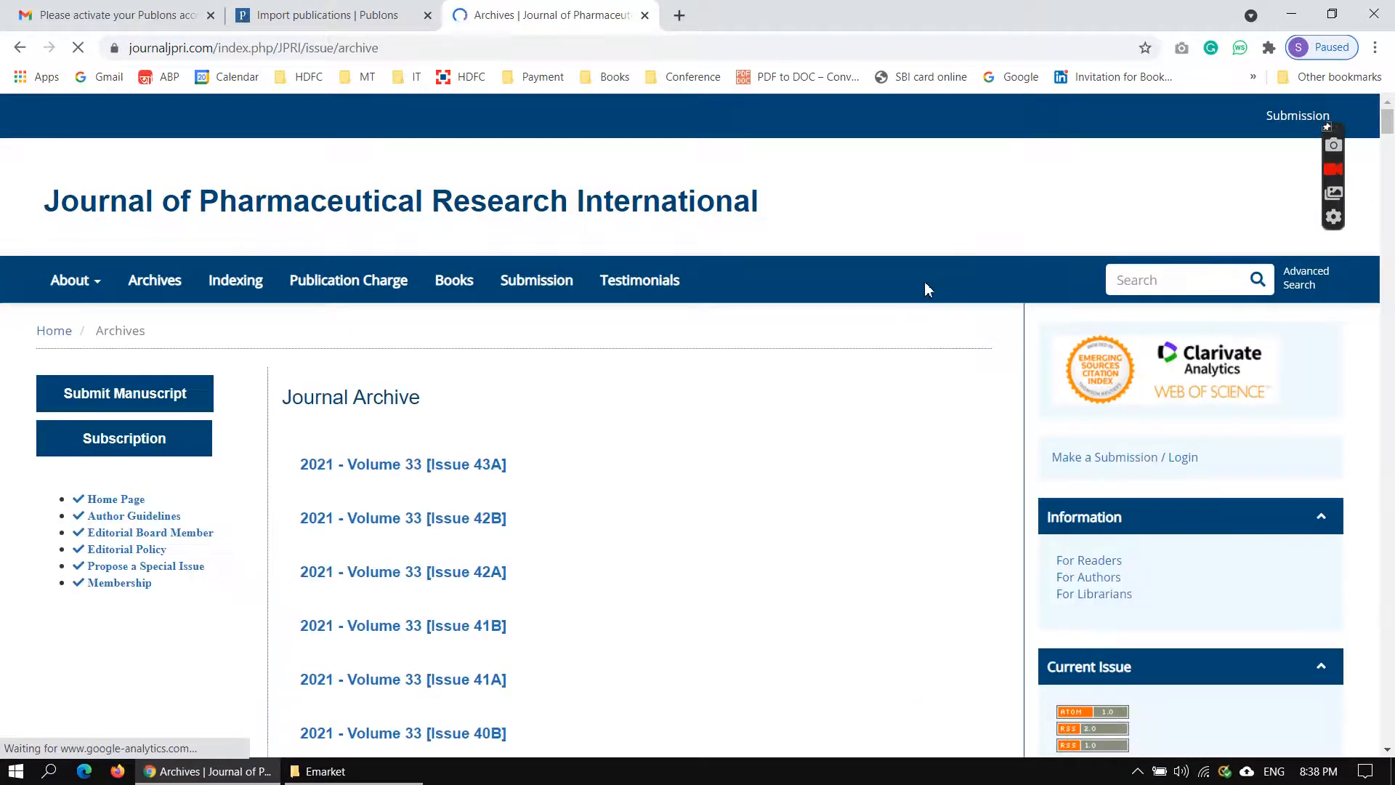
scroll(924, 283, "down", 5)
scroll(928, 290, "down", 2)
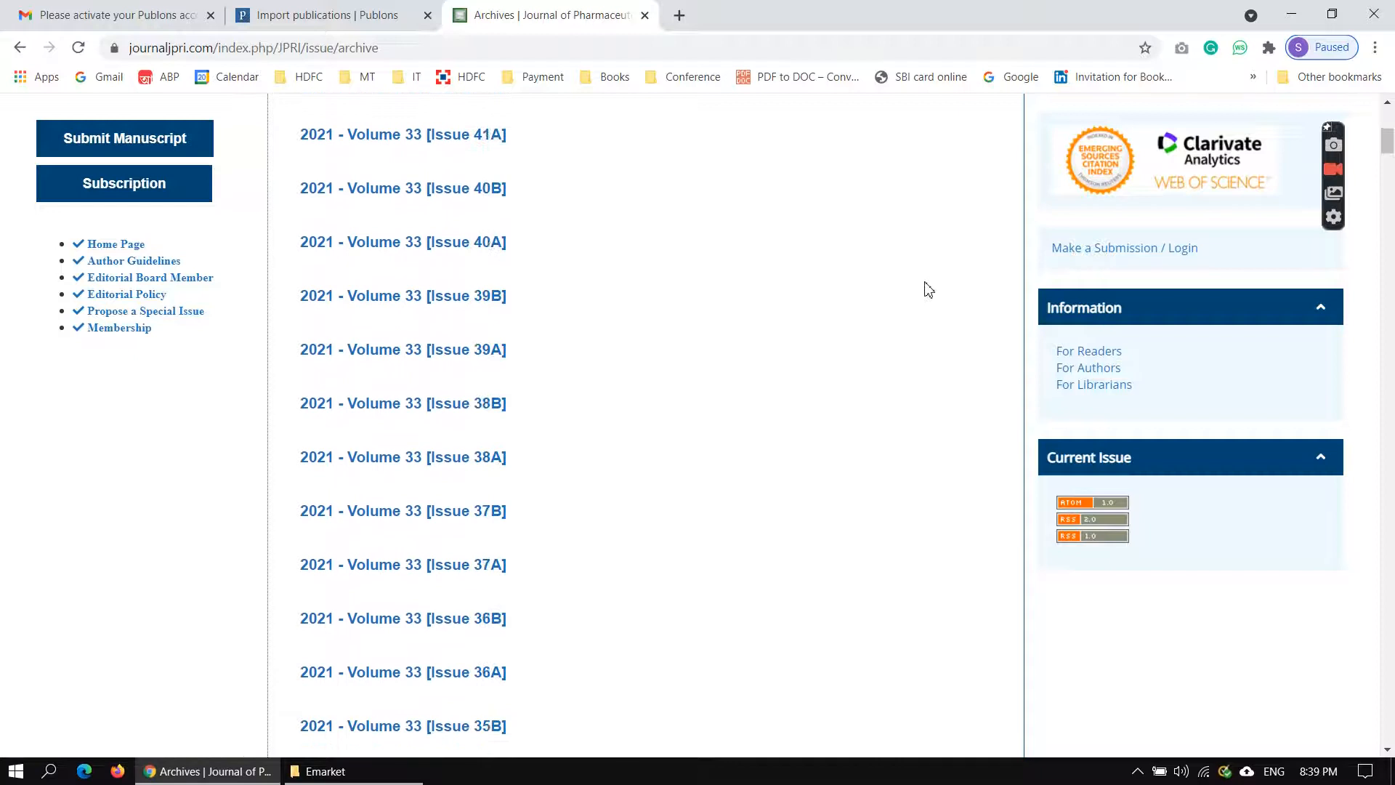
scroll(928, 290, "down", 5)
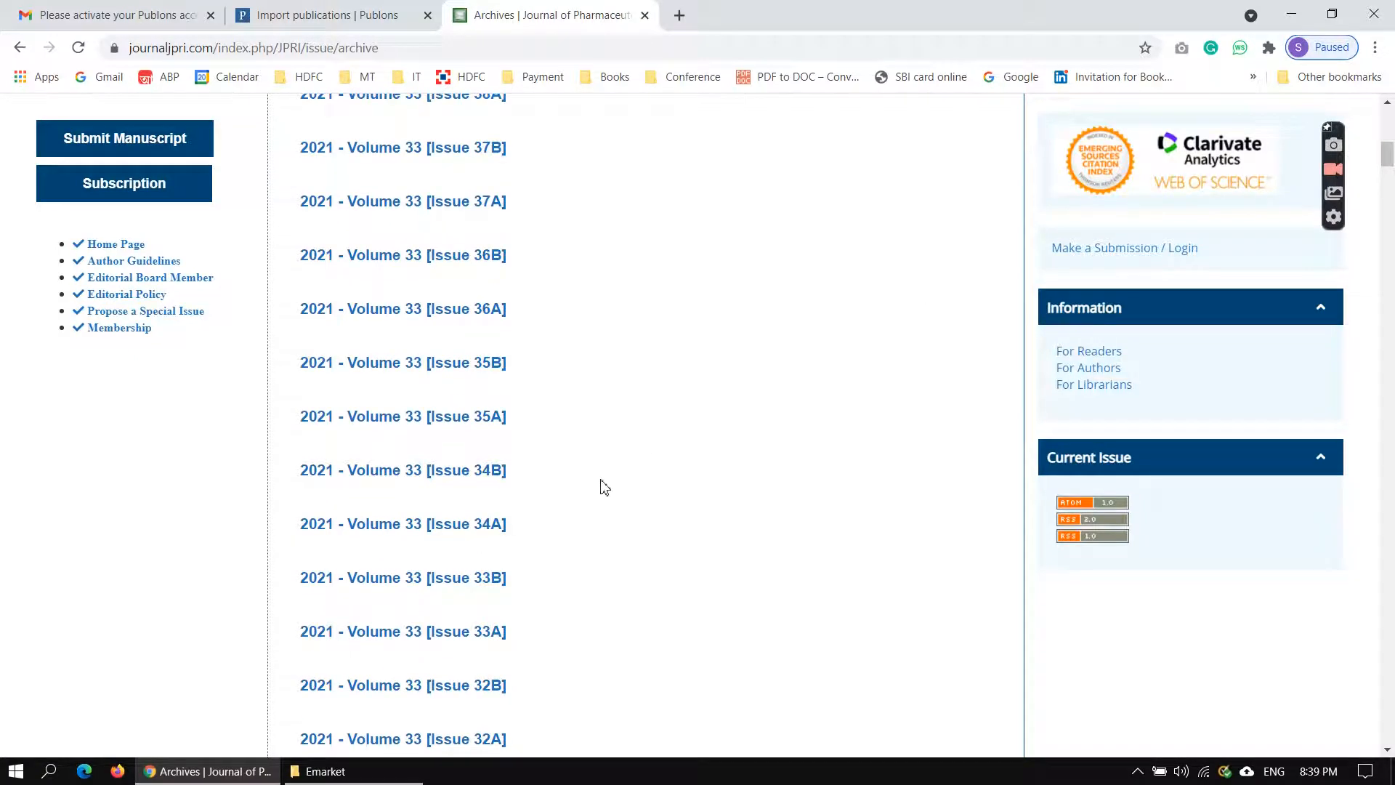
scroll(469, 535, "down", 7)
left_click(472, 520)
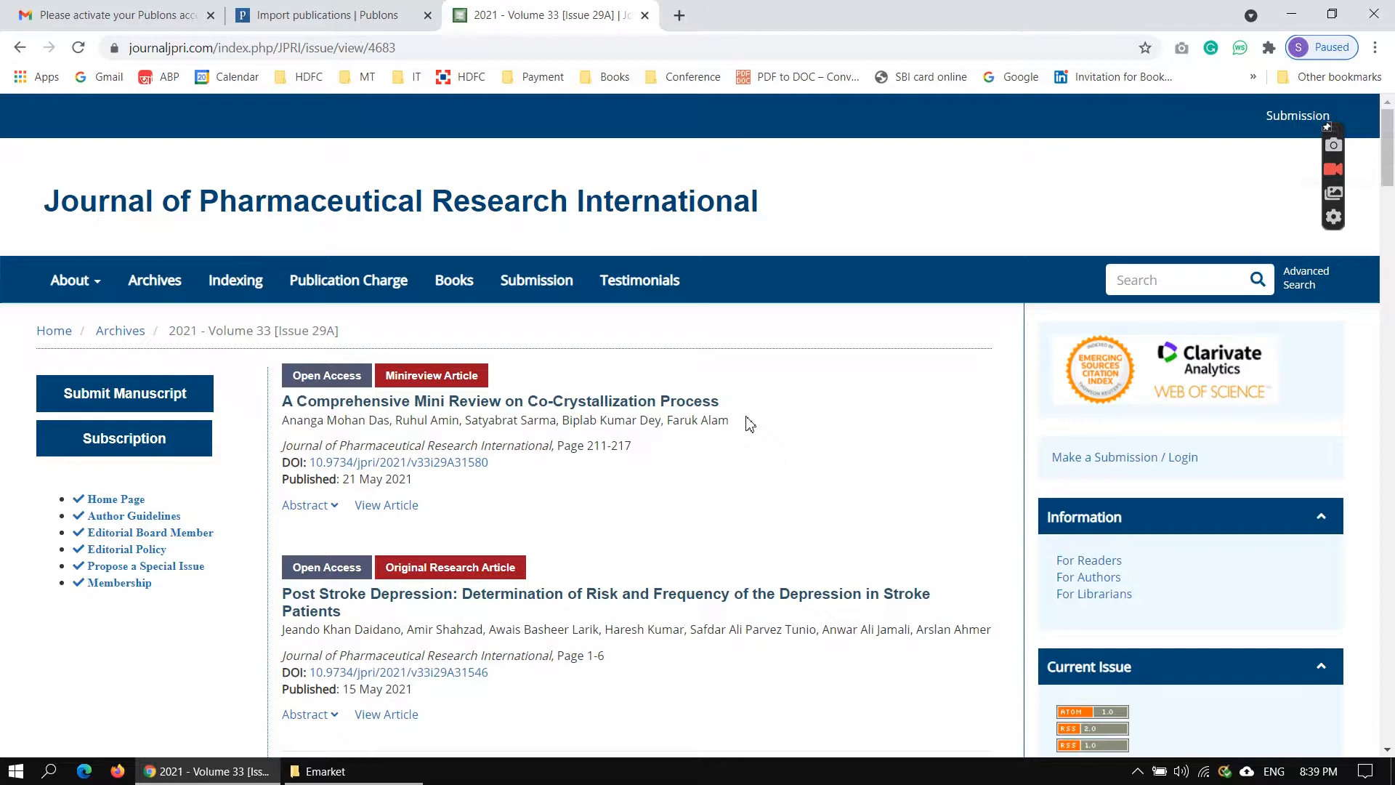
Browse the issue's articles and open "Impact of Activity Therapy on Improving the Self Esteem among Women with Mental Illness".
scroll(750, 423, "down", 5)
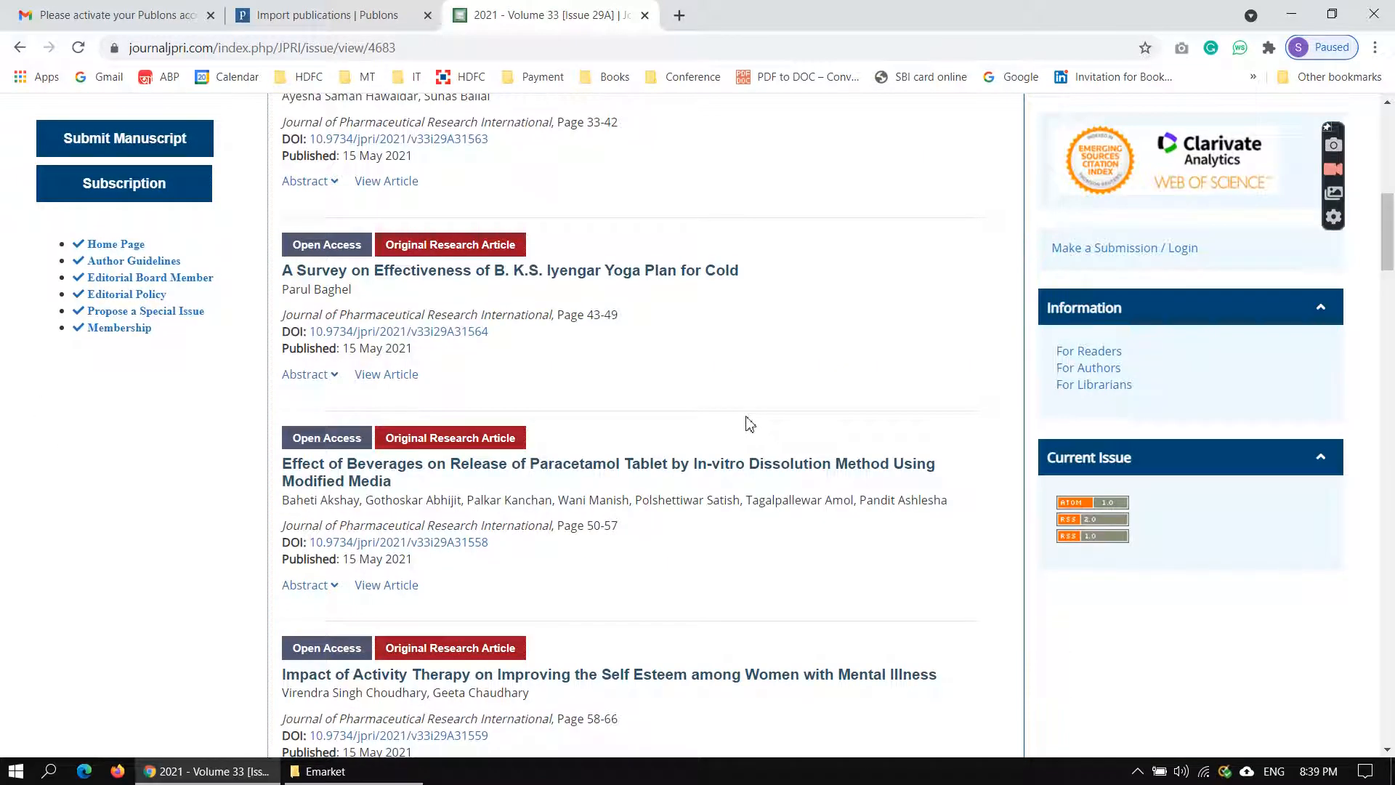
scroll(750, 424, "up", 5)
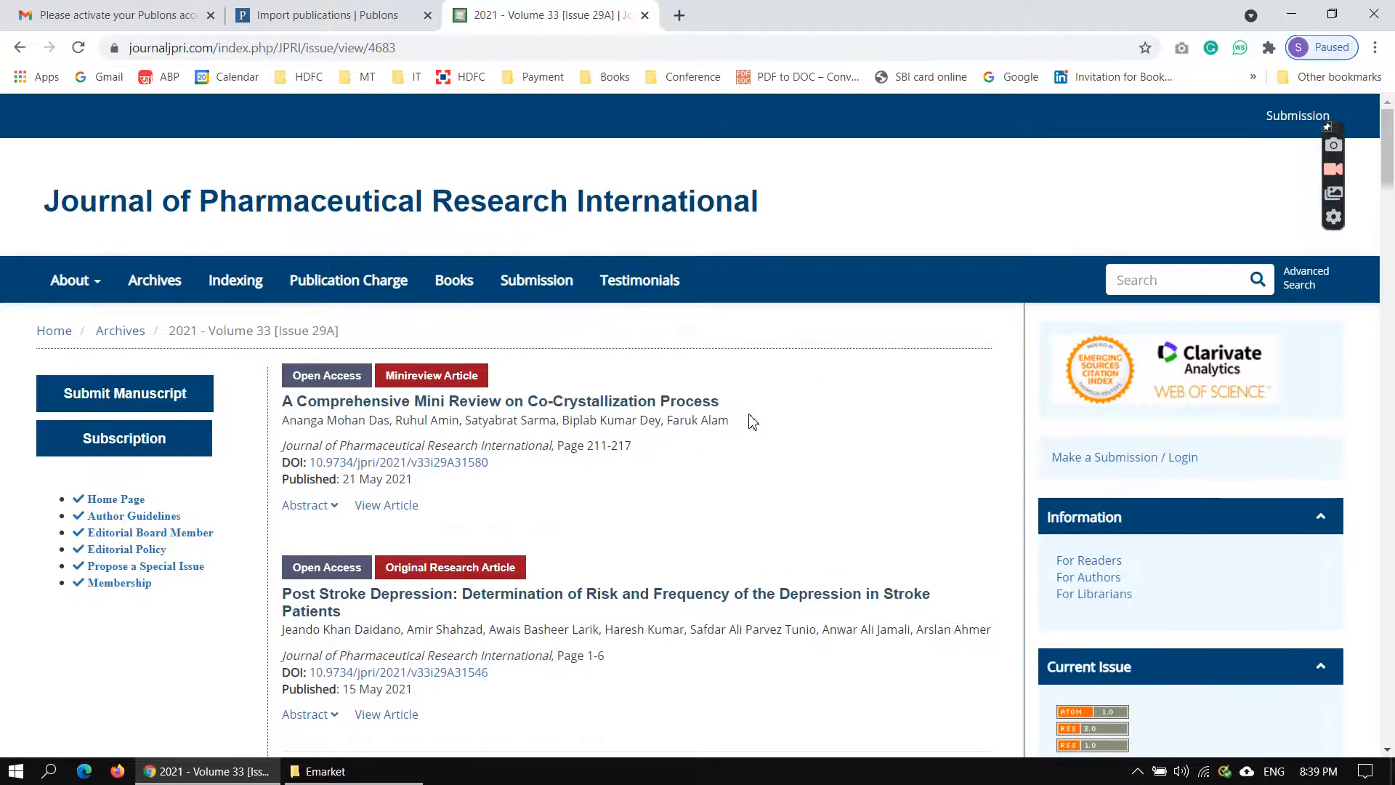
scroll(750, 424, "down", 5)
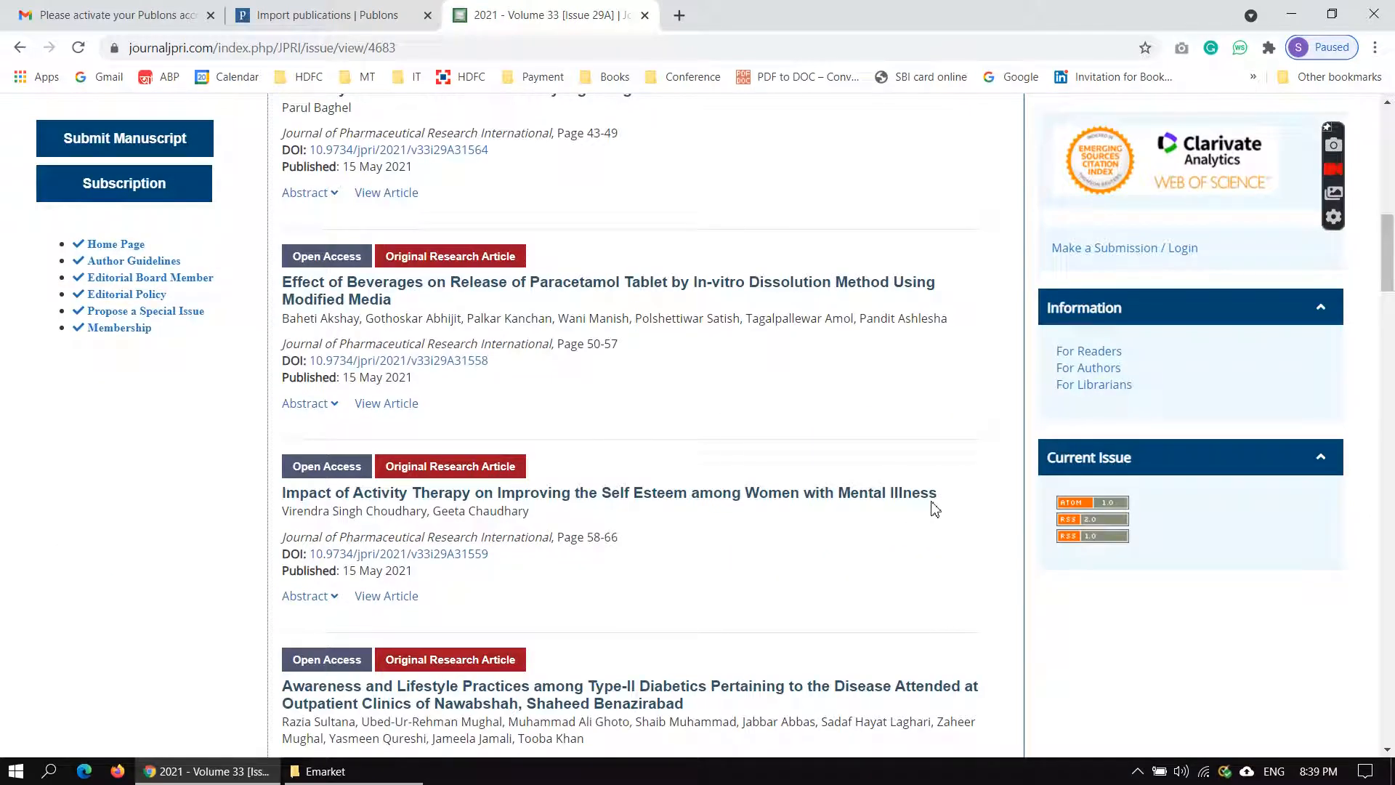
left_click(343, 500)
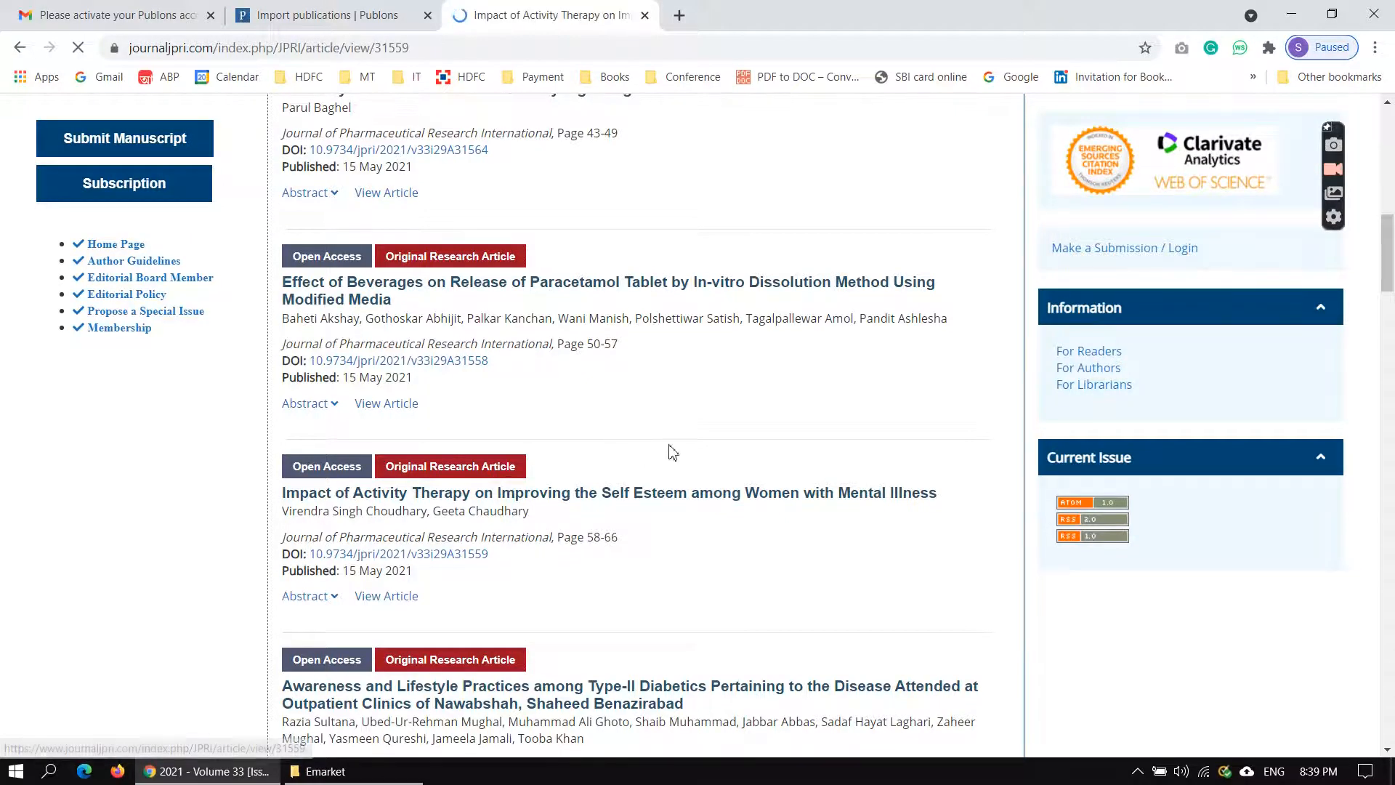
Copy the full article title from the journal page and paste it as the article title in the Publons import form.
scroll(673, 445, "down", 2)
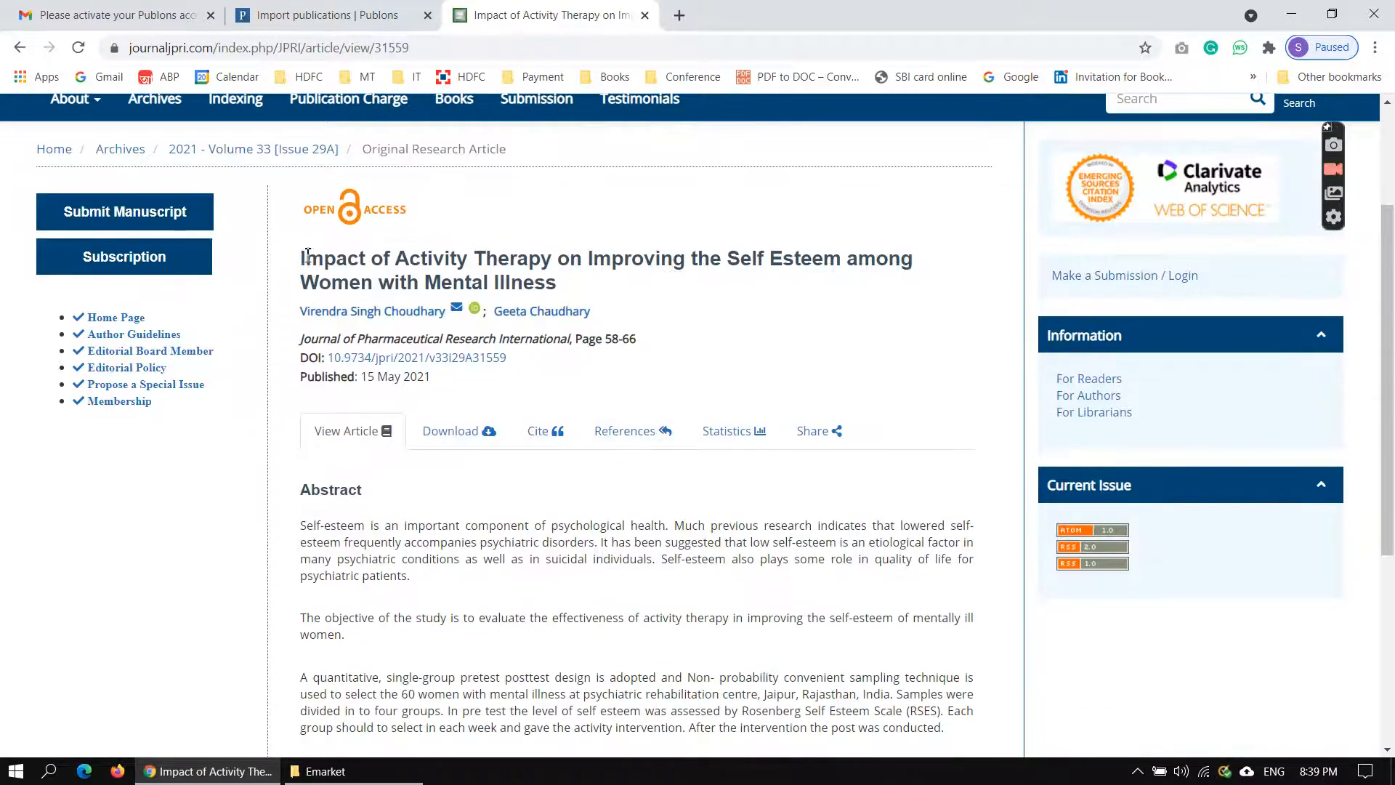
left_click_drag(308, 259, 562, 283)
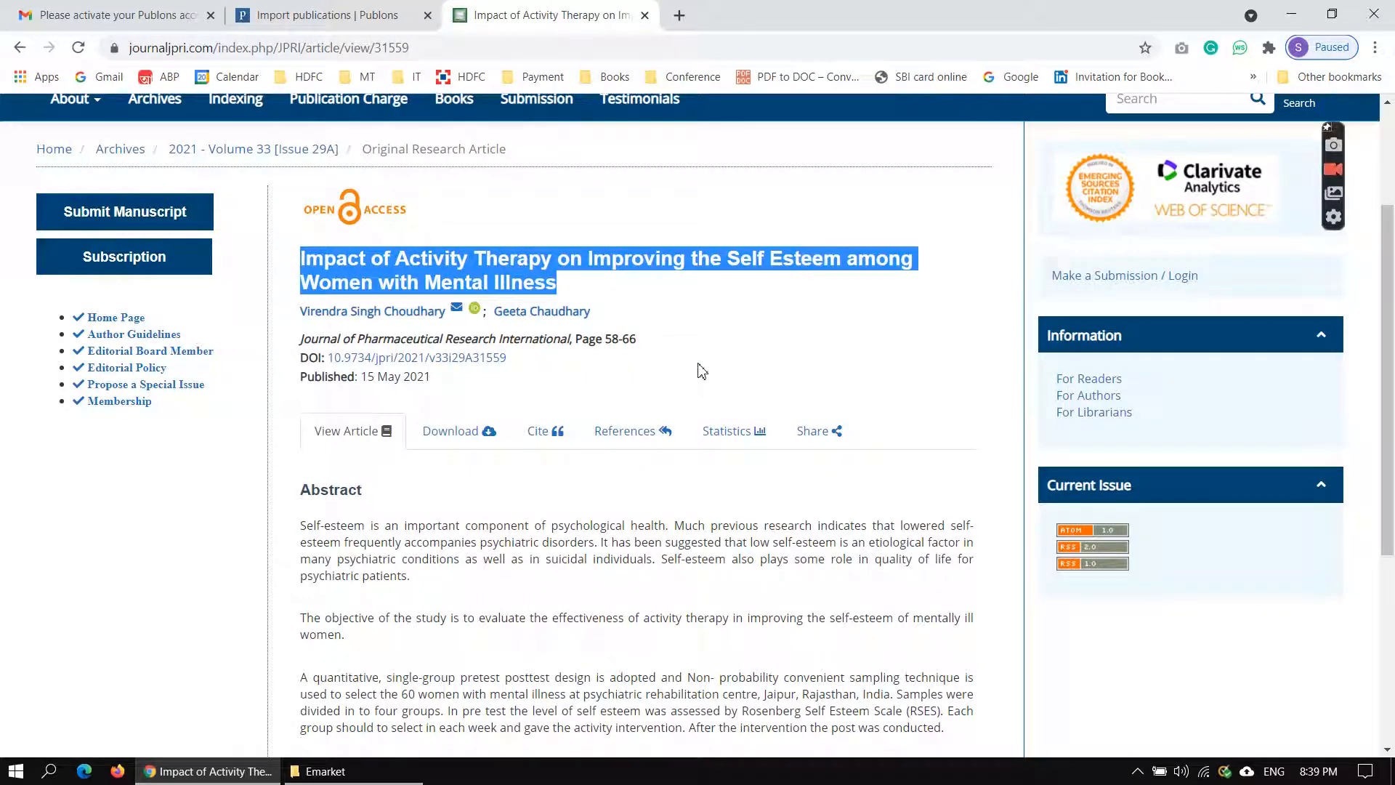
left_click(378, 17)
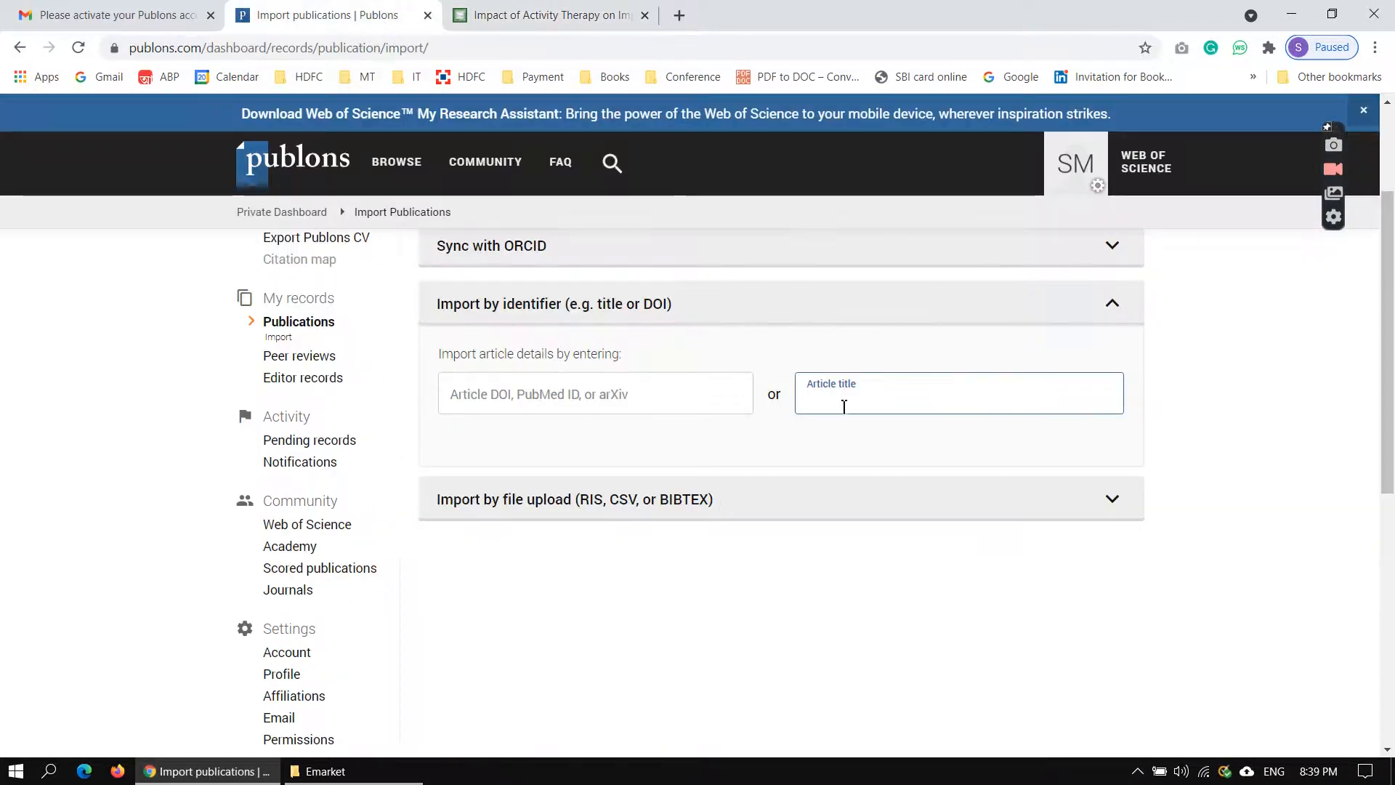
key("ctrl+v")
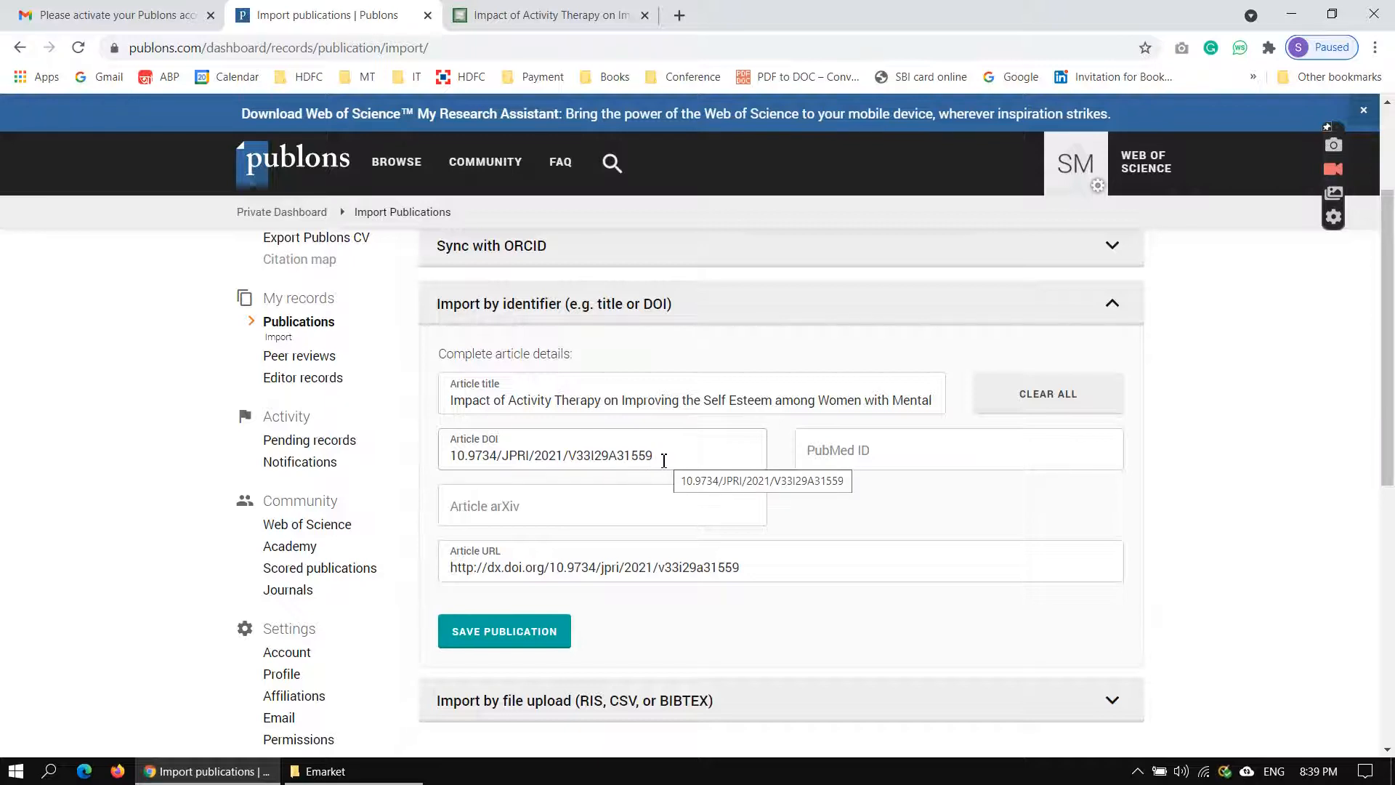
left_click(535, 15)
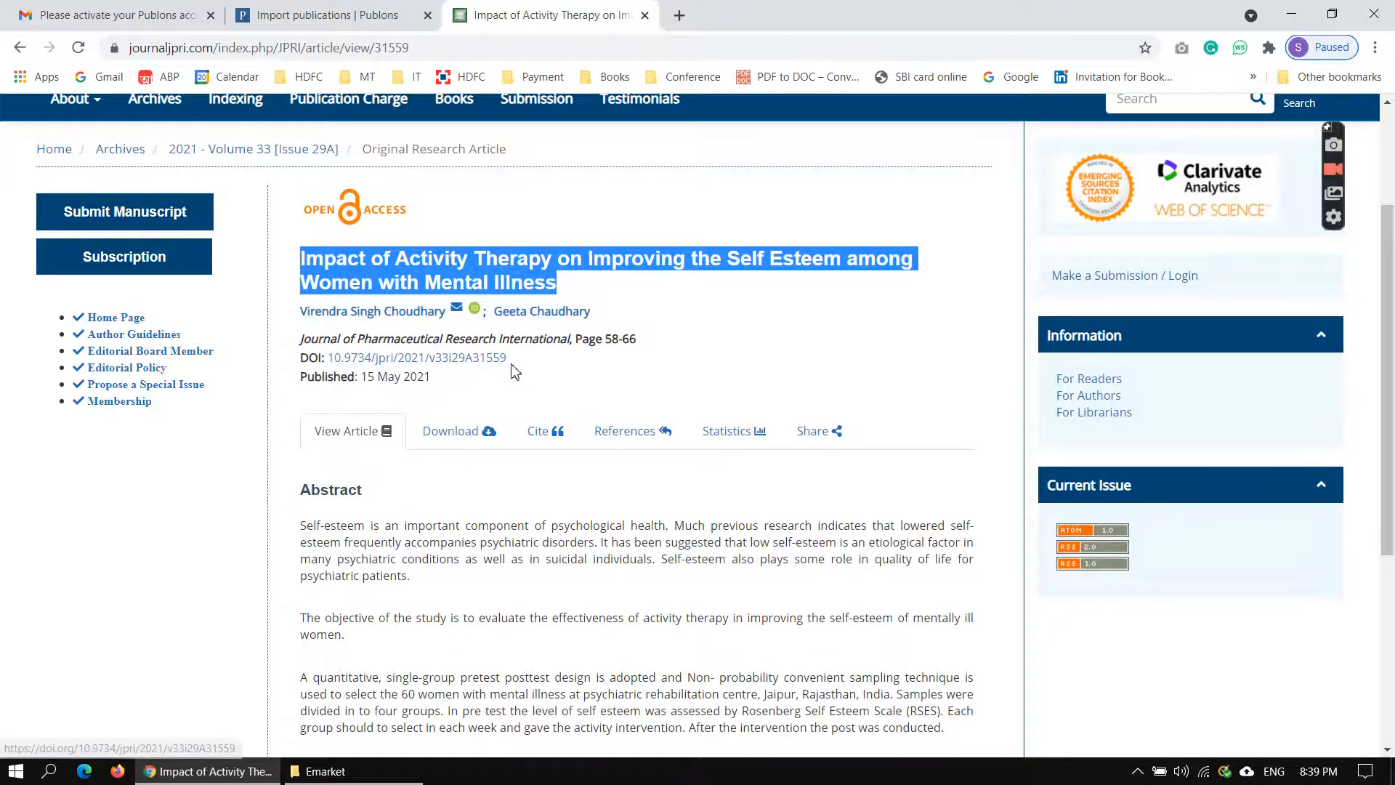
left_click(383, 11)
left_click(541, 20)
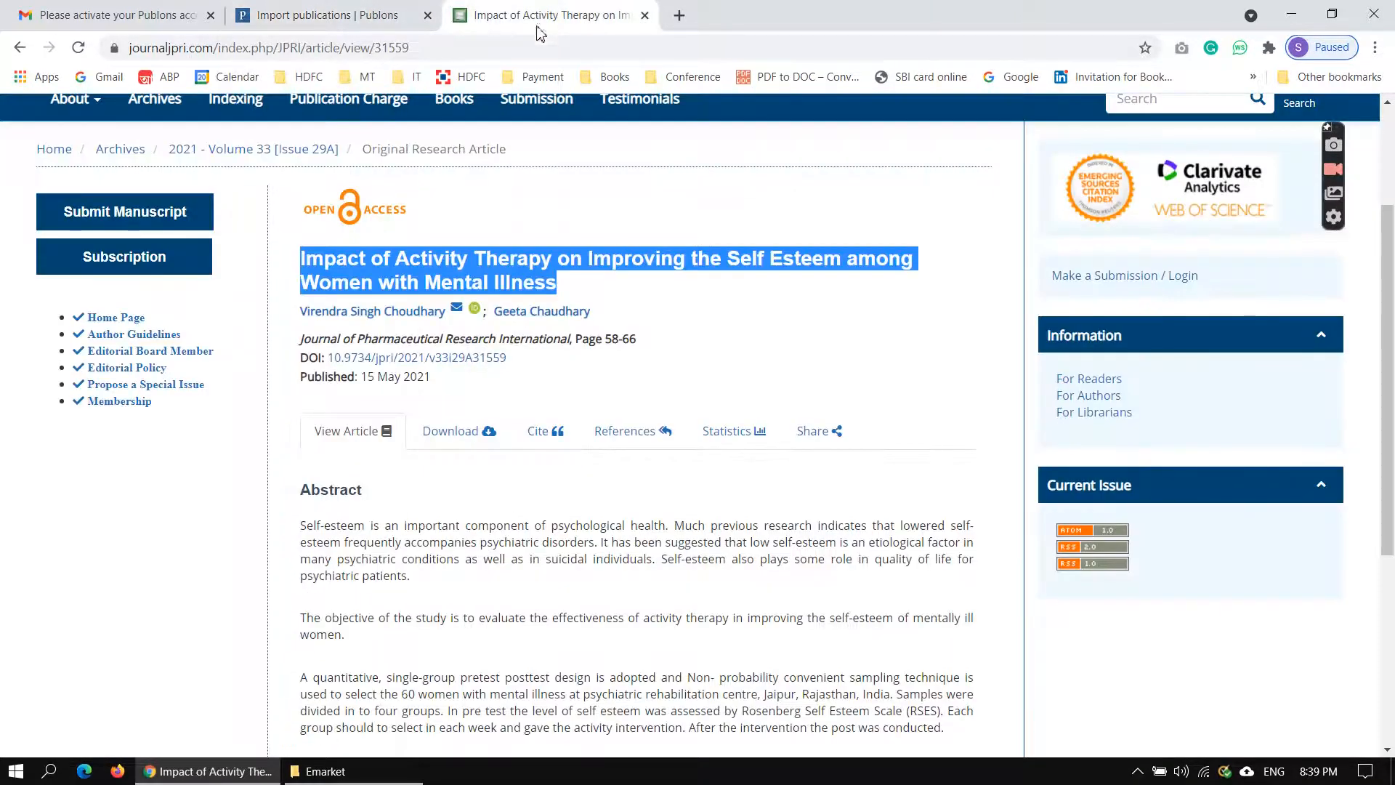
left_click(458, 49)
key("ctrl+c")
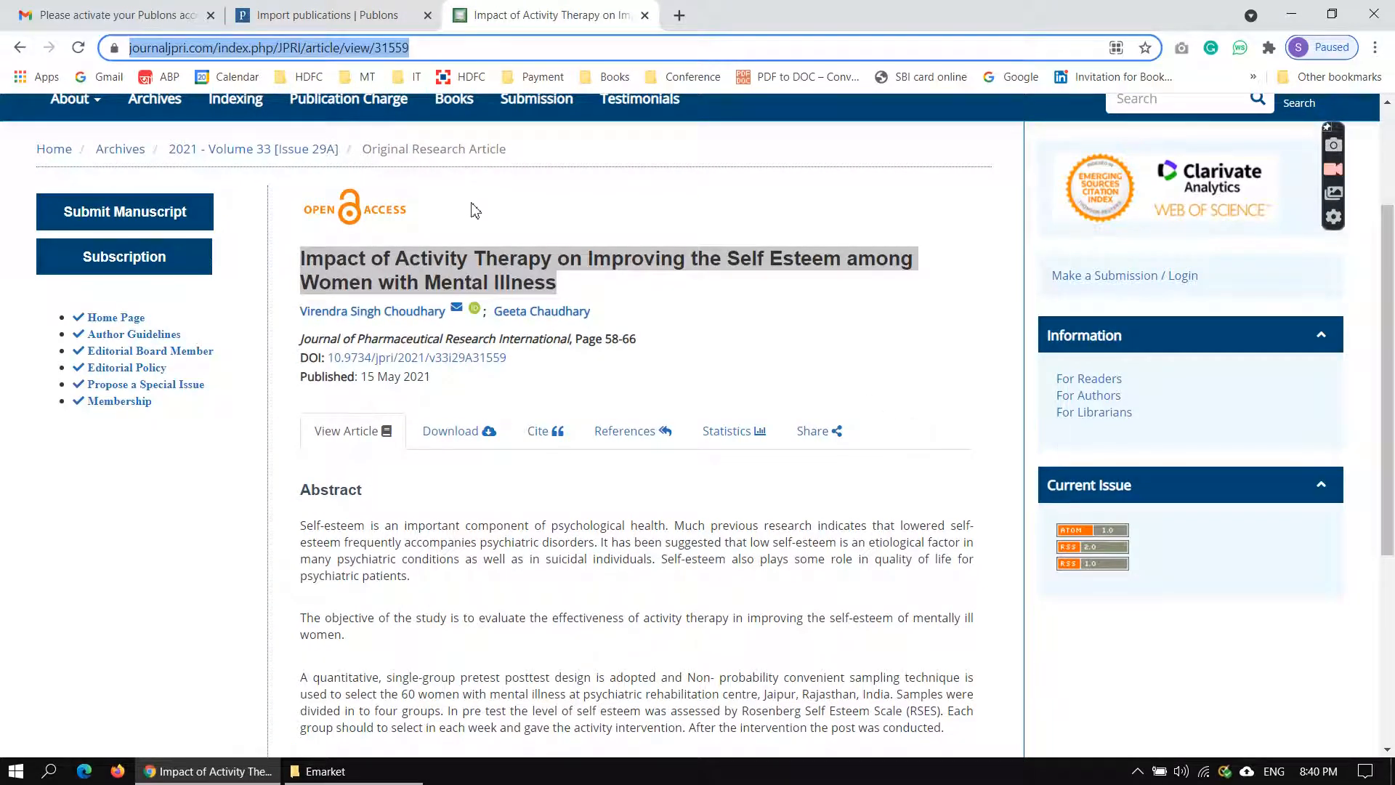
left_click(327, 15)
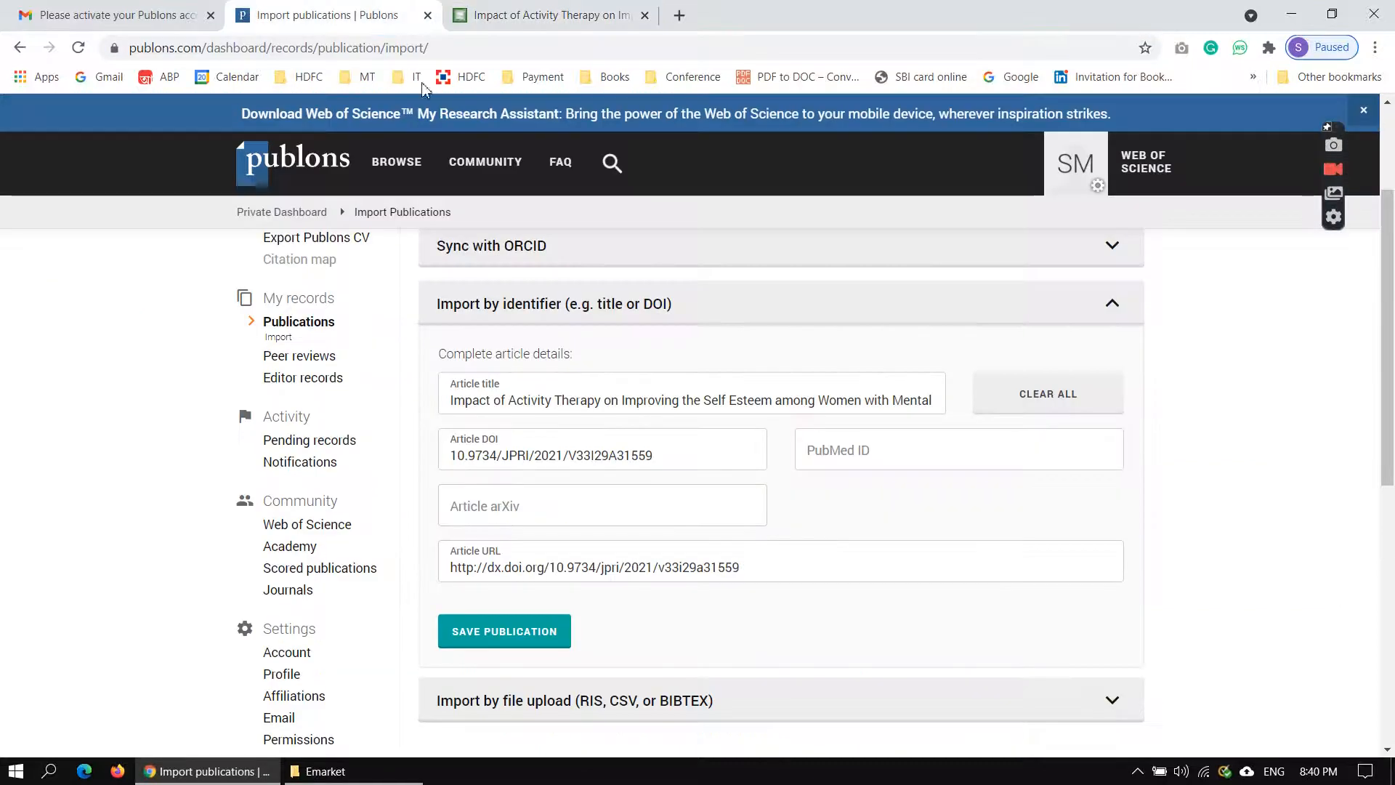
left_click_drag(751, 566, 73, 566)
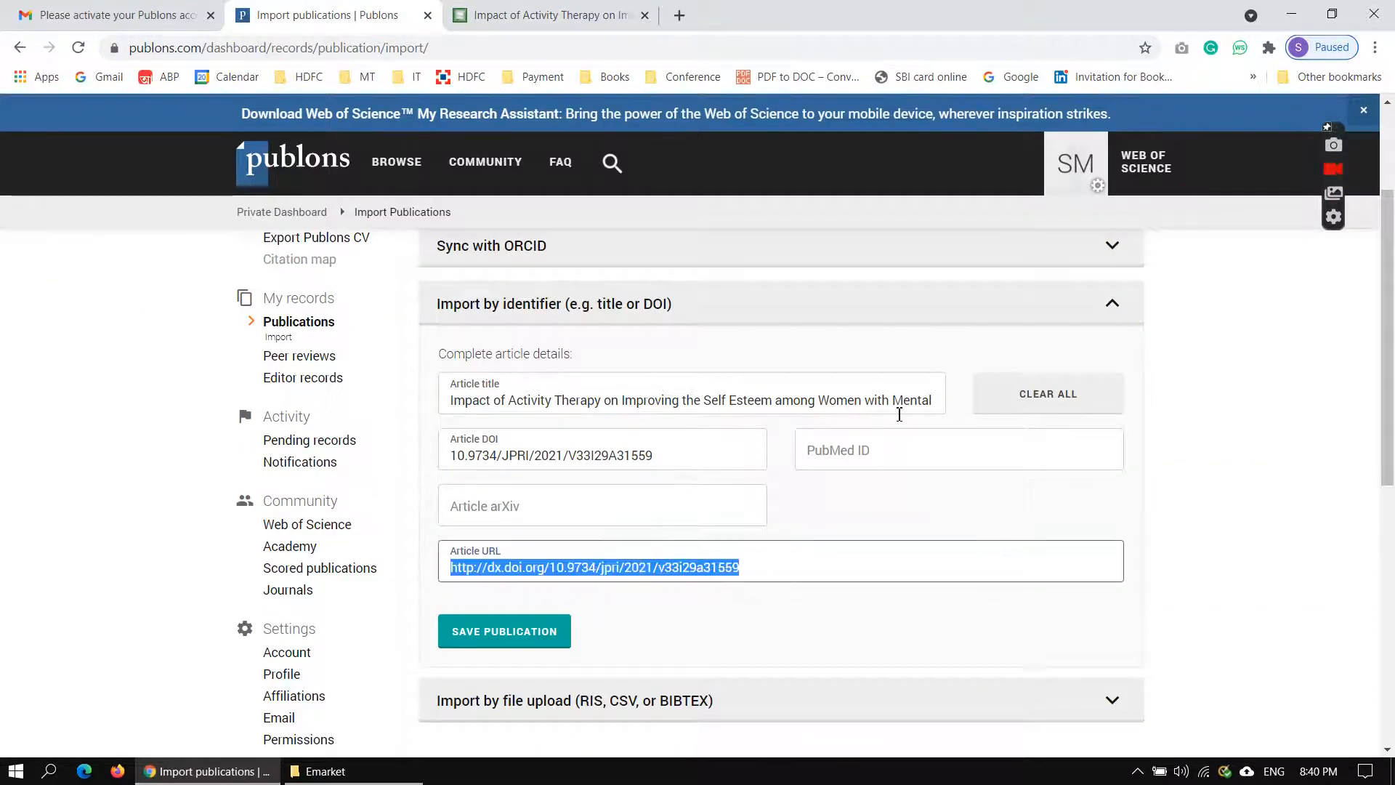
key("ctrl+v")
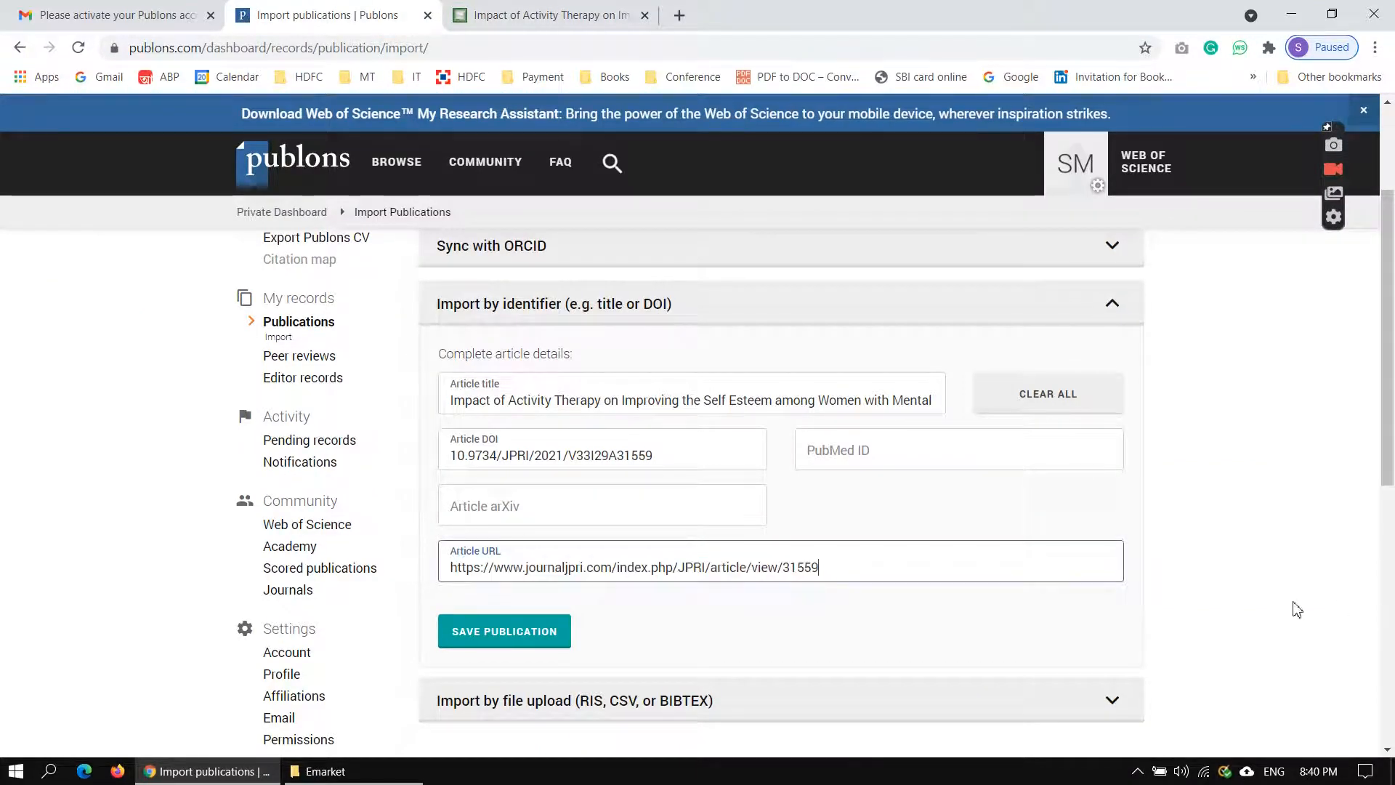
Save the completed article details as a publication in the Publons account.
left_click(1287, 606)
scroll(1286, 607, "down", 2)
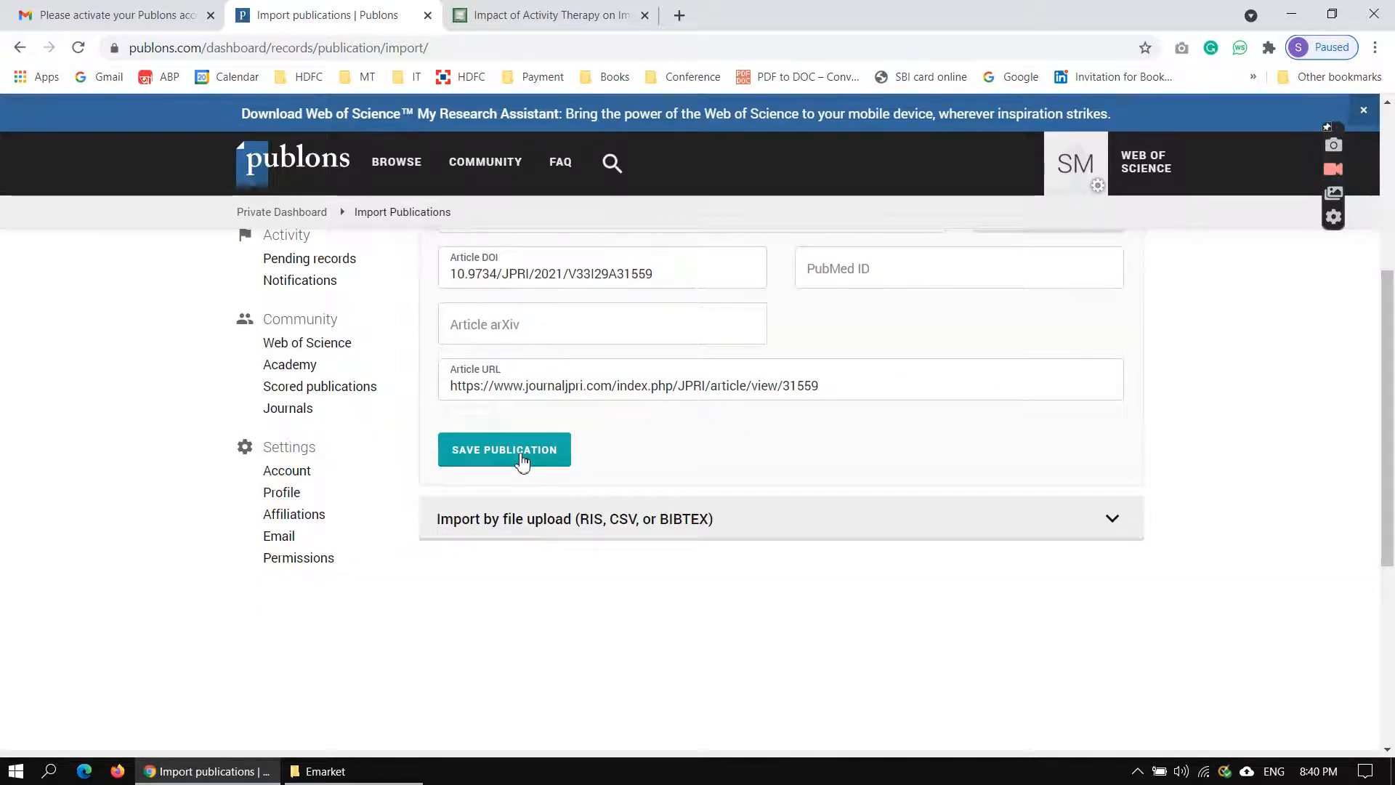
left_click(522, 460)
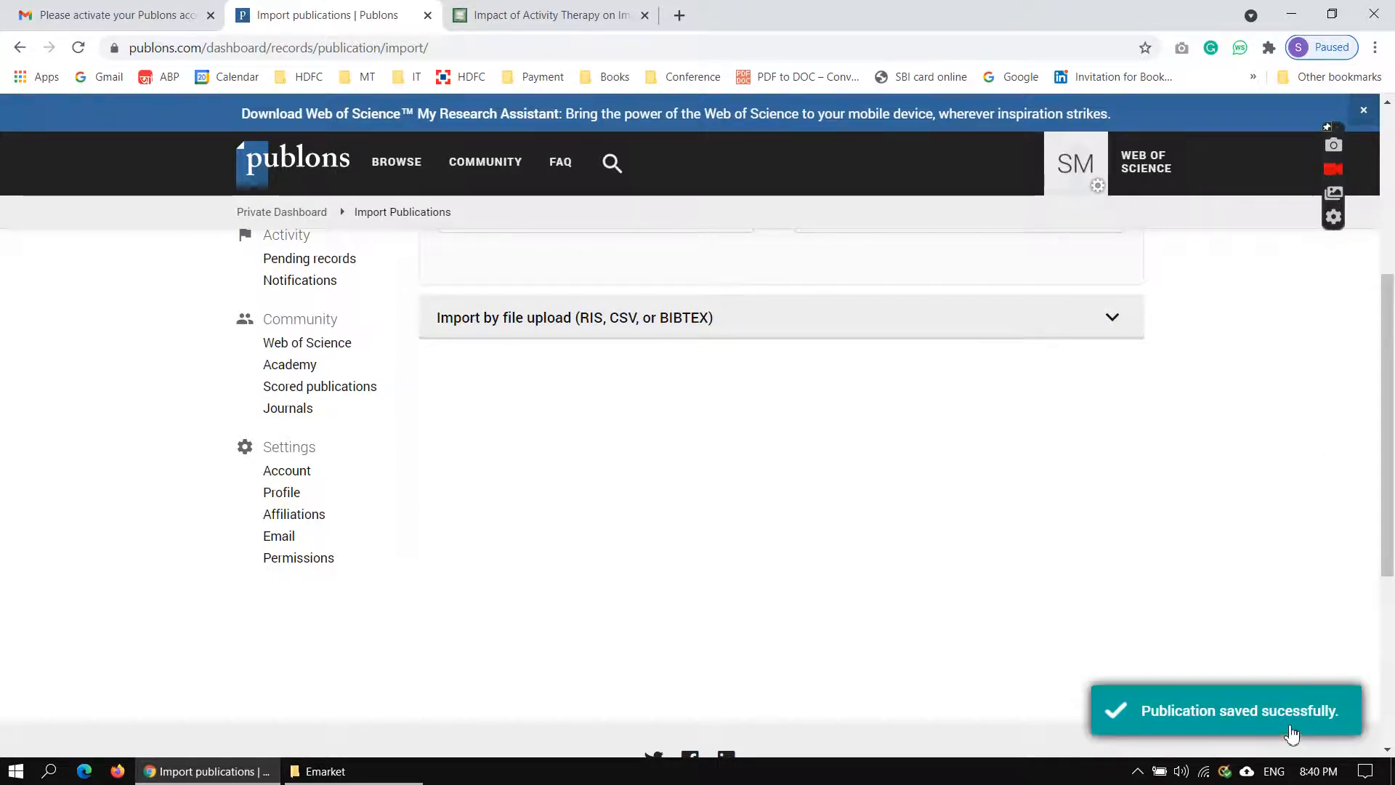
Go to the list of your publications and open the imported Impact of Activity Therapy article's record.
scroll(945, 582, "up", 5)
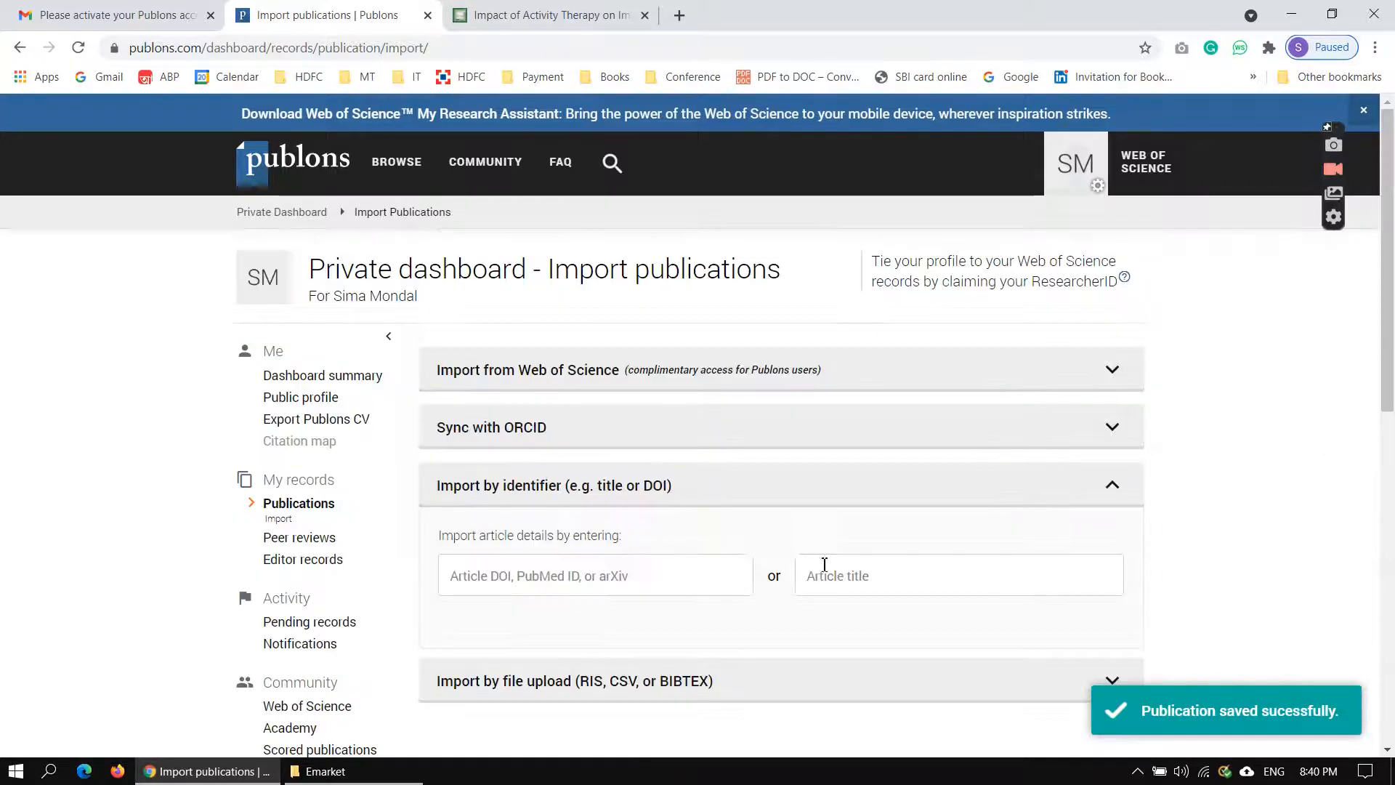
left_click(293, 507)
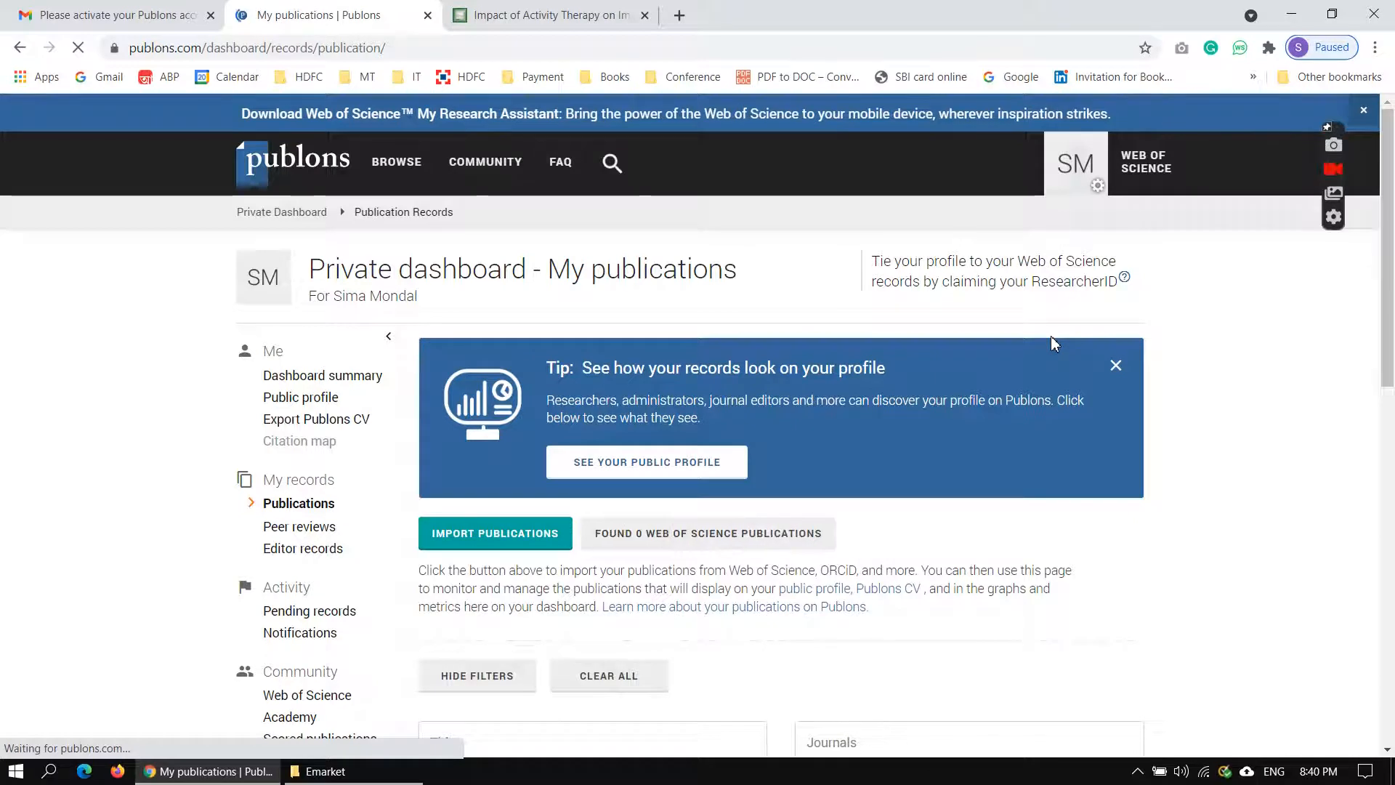
scroll(1053, 343, "down", 2)
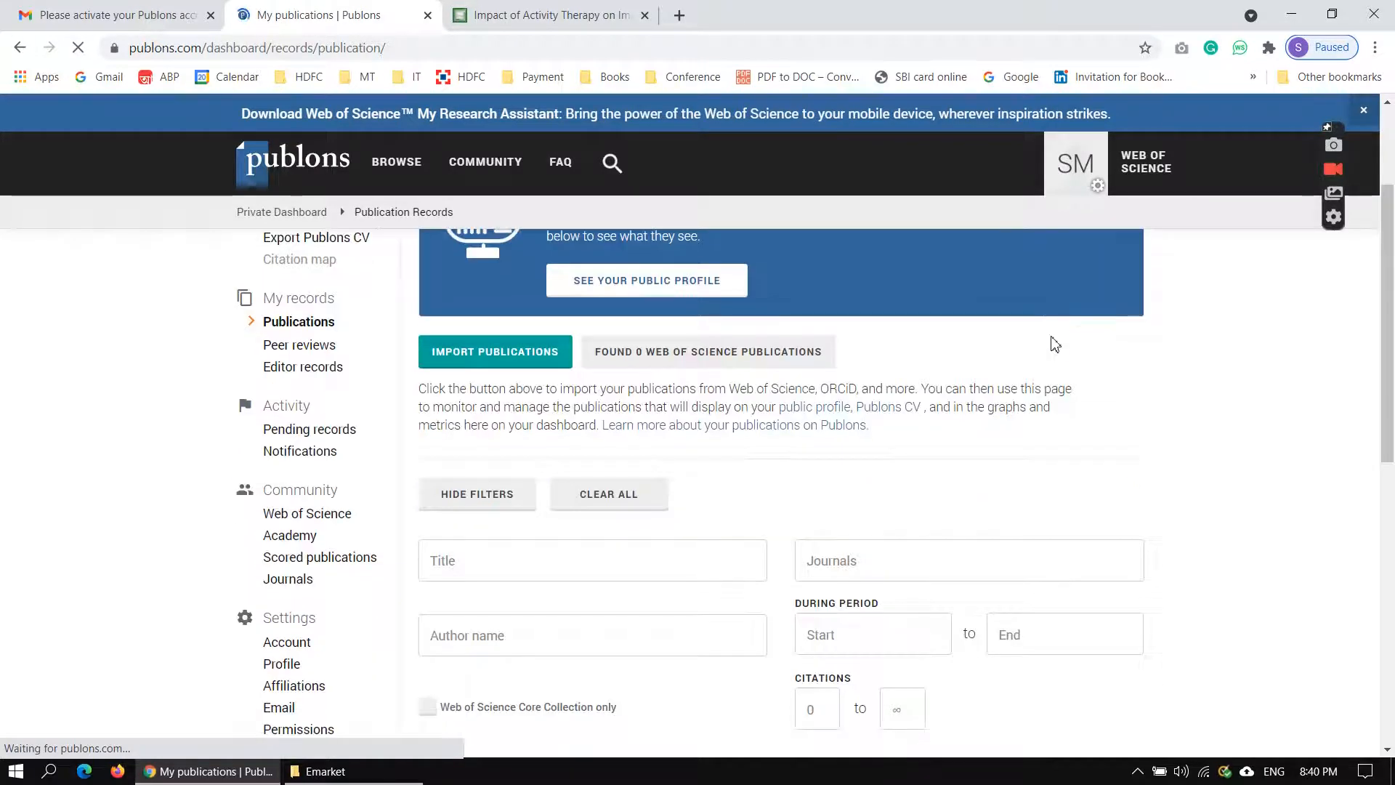
scroll(1053, 344, "down", 3)
scroll(1053, 344, "down", 3)
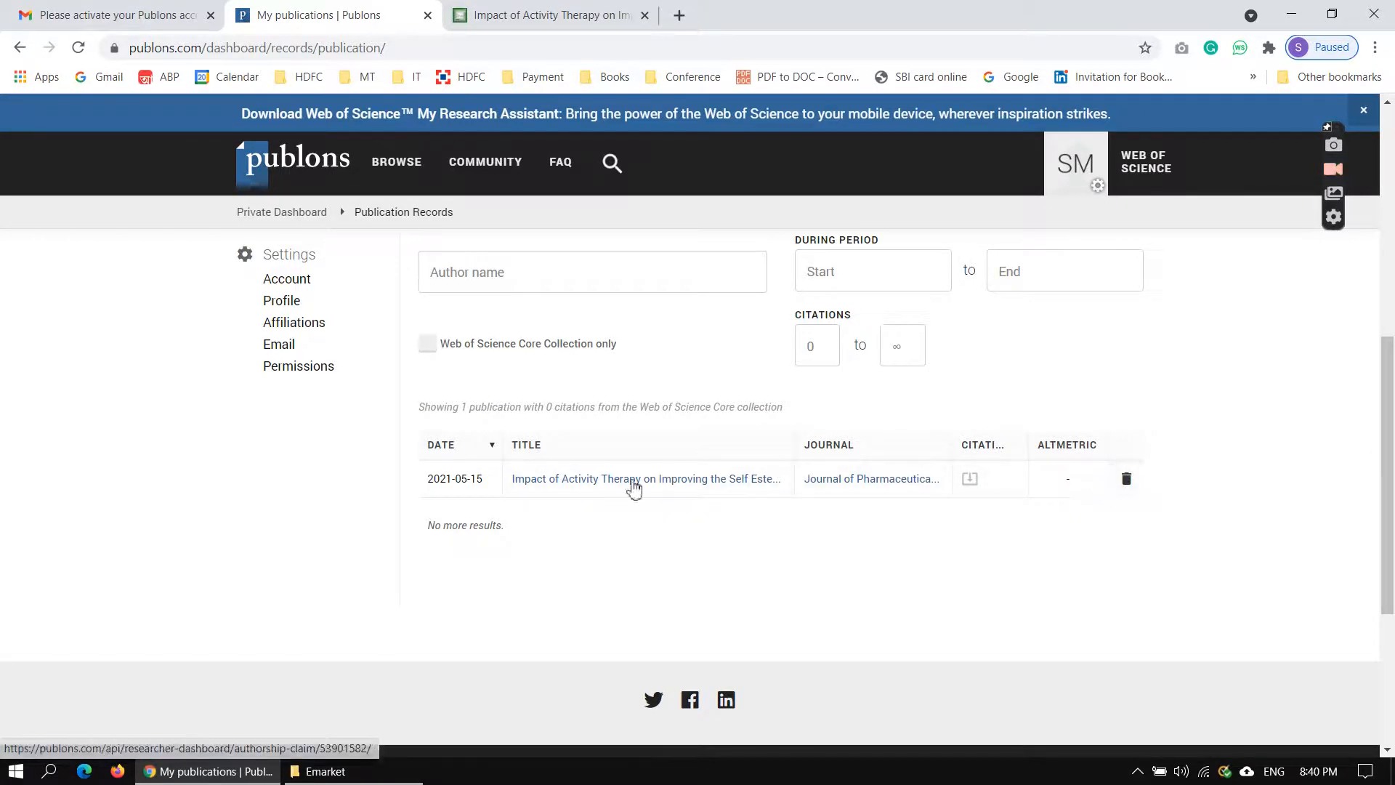
left_click(614, 482)
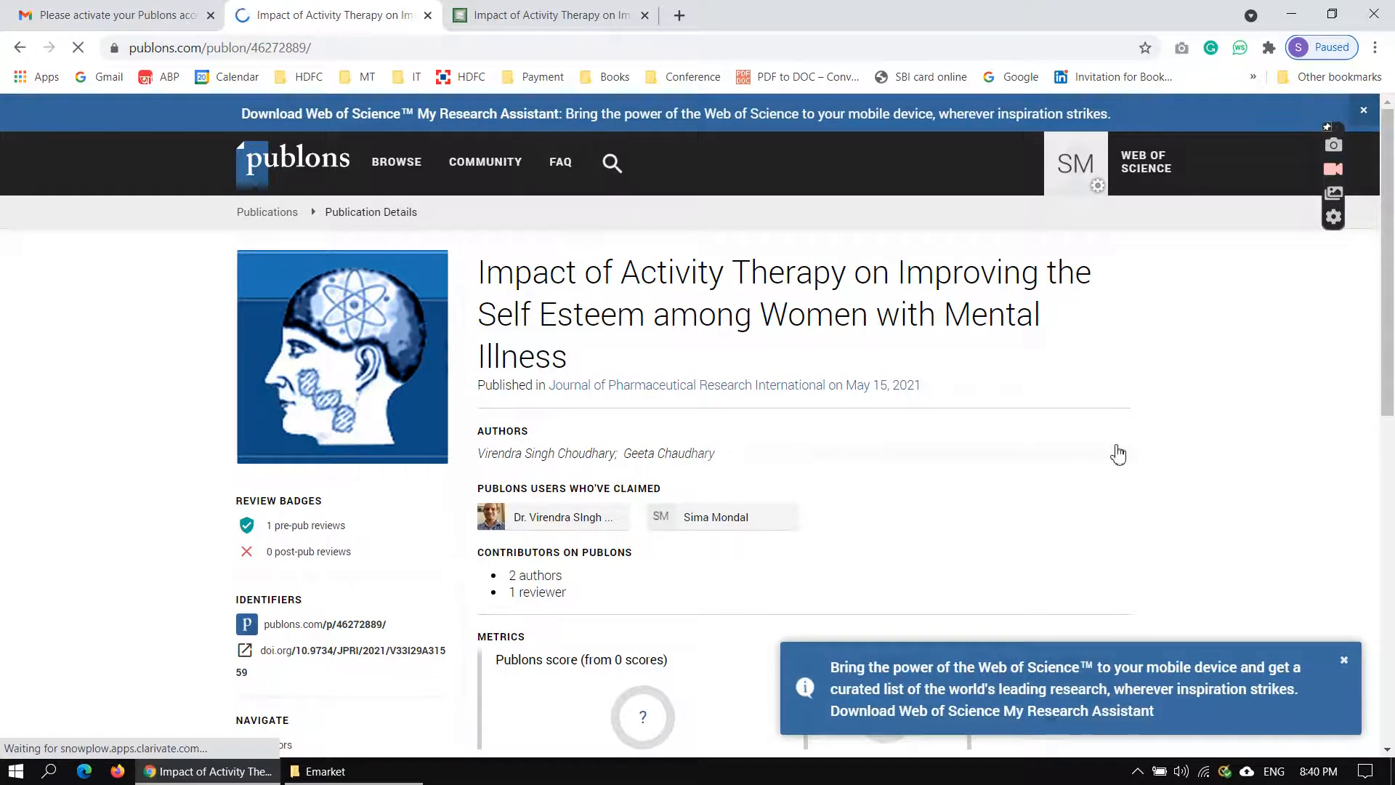
Examine the publication's authors, claiming users, identifiers, metrics and contribution options, and compare them with the article page on the journal site.
scroll(1119, 455, "down", 3)
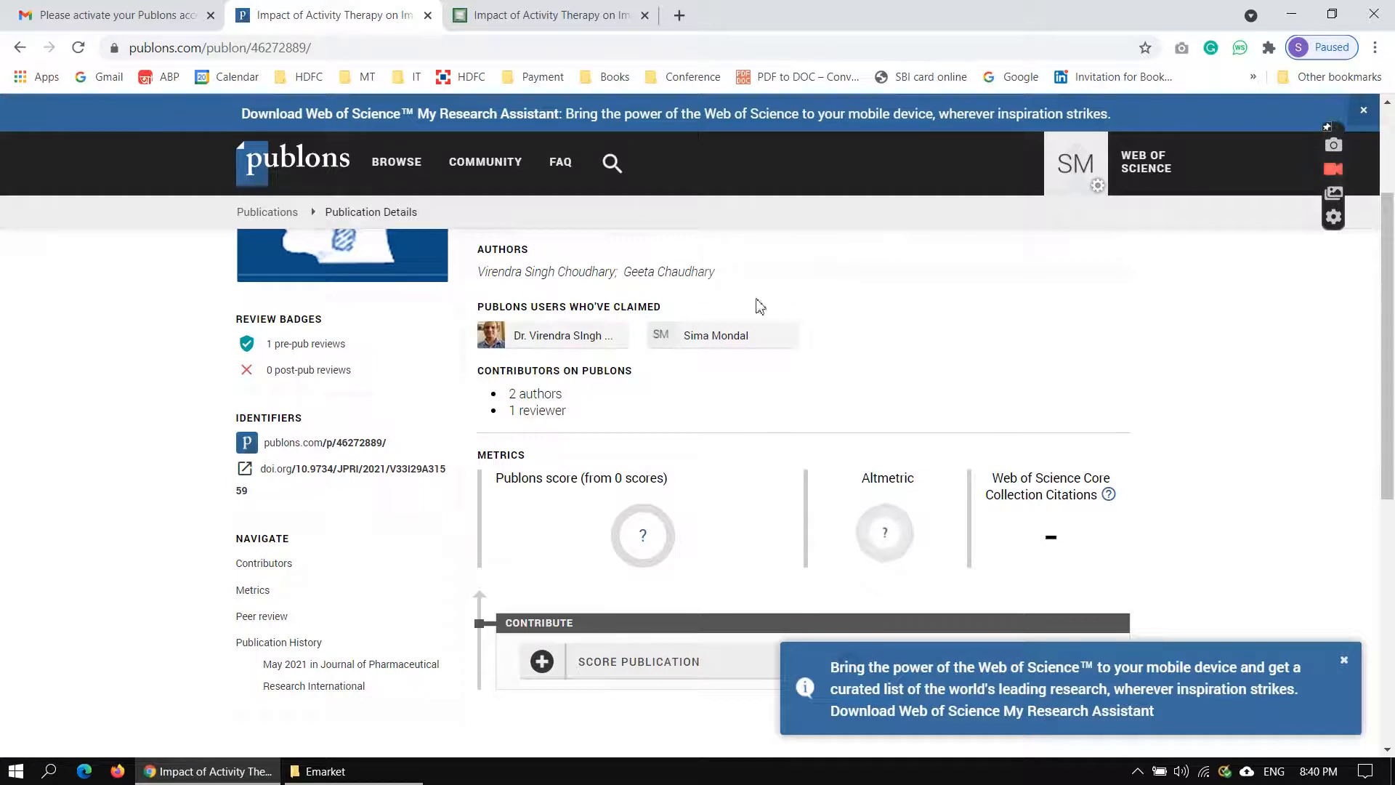
scroll(1001, 389, "up", 3)
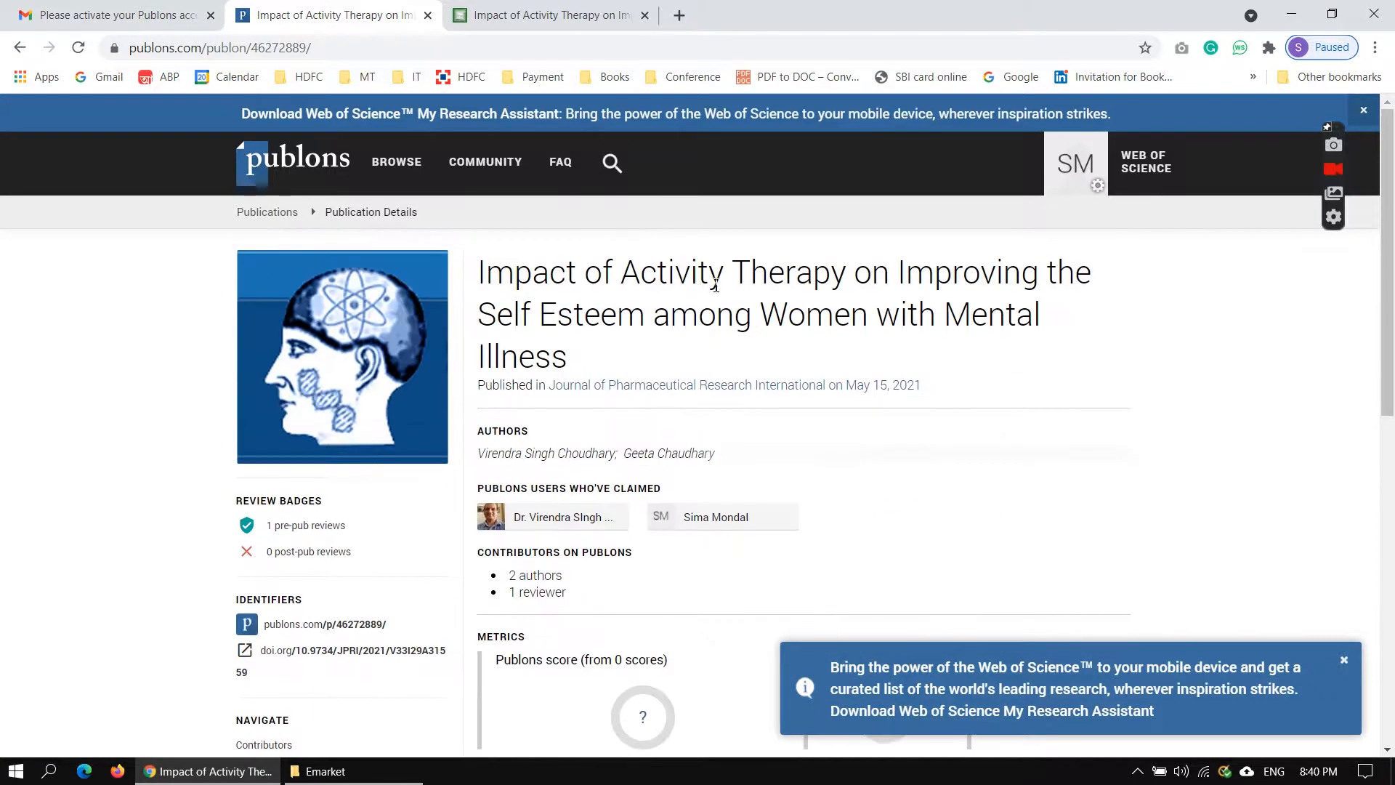
scroll(1084, 386, "down", 3)
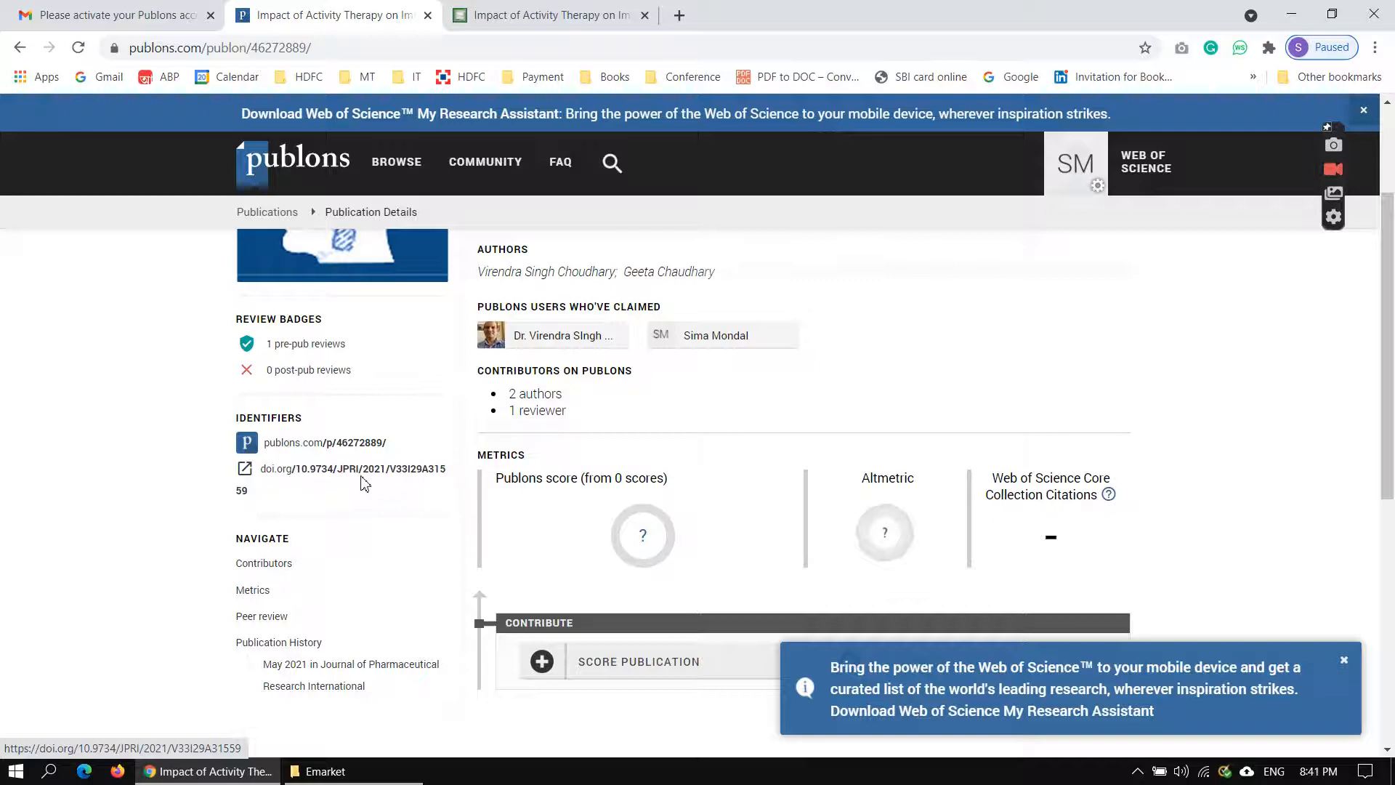
left_click(549, 17)
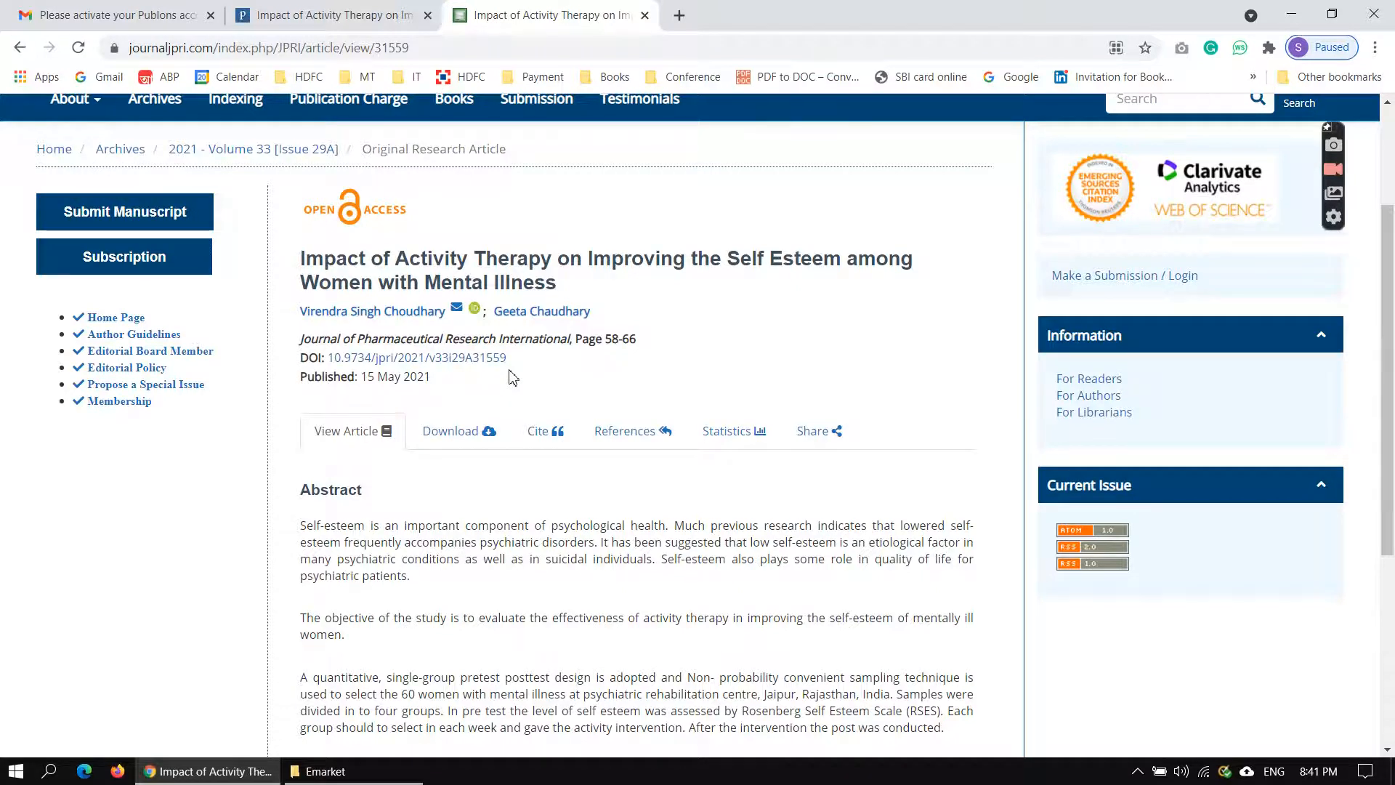
left_click(370, 17)
scroll(981, 467, "down", 5)
scroll(956, 457, "up", 5)
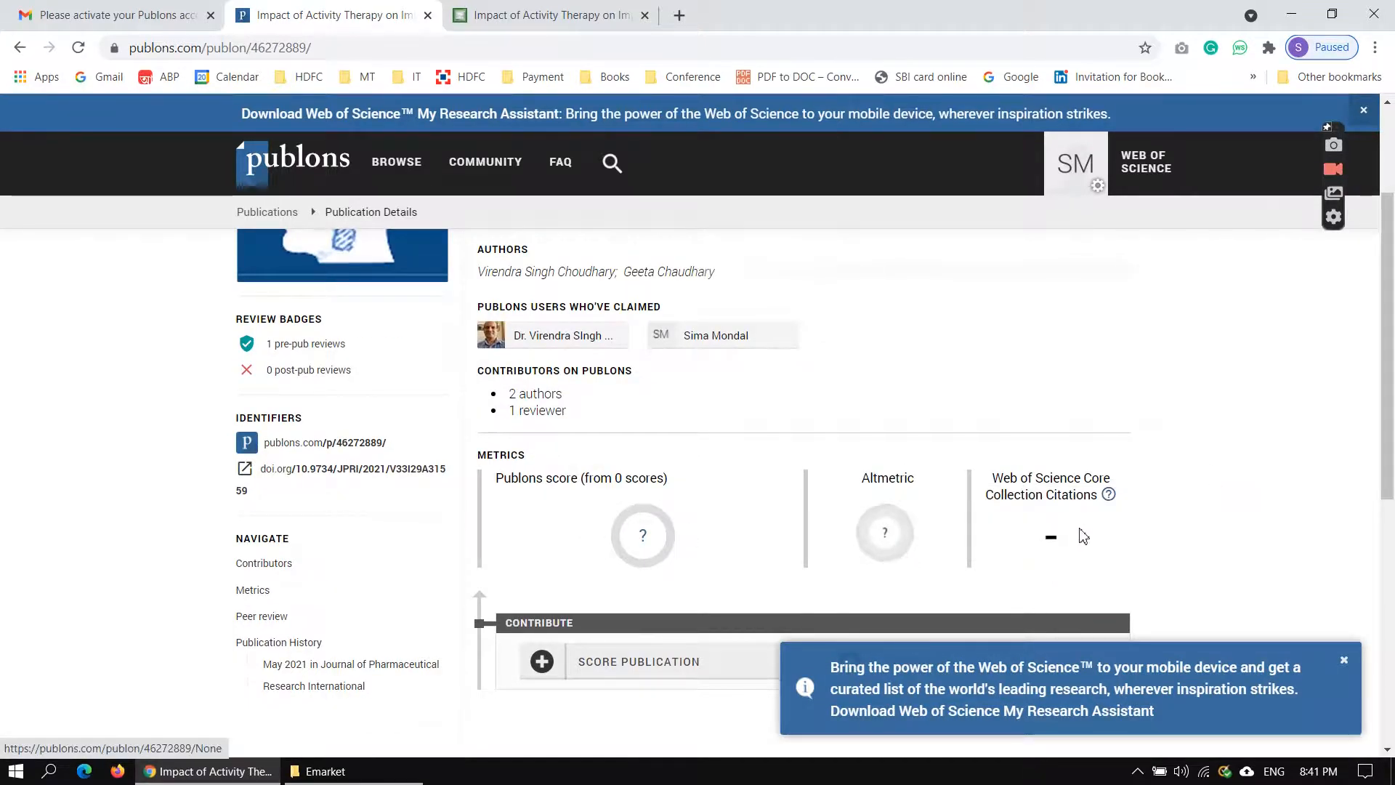
scroll(1125, 549, "down", 3)
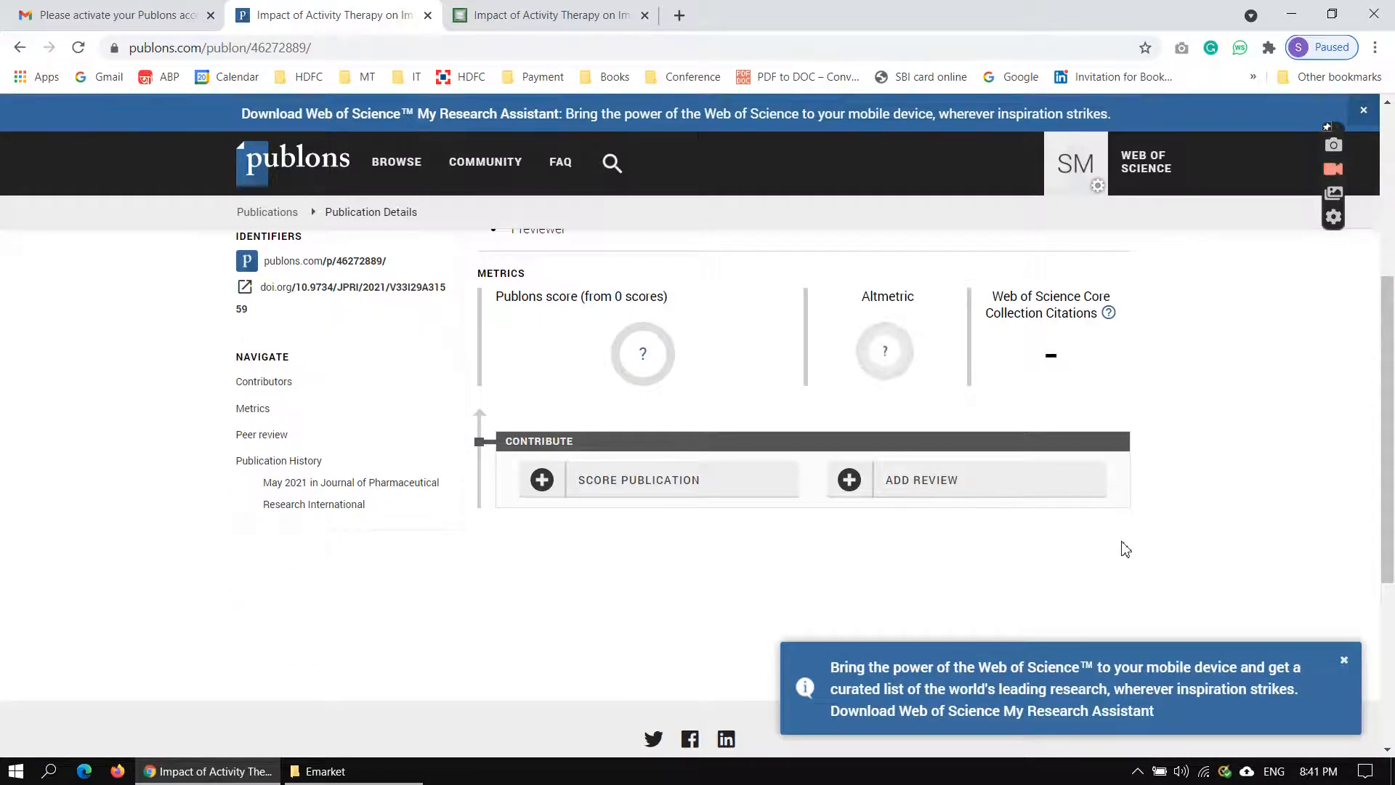
scroll(1125, 549, "up", 5)
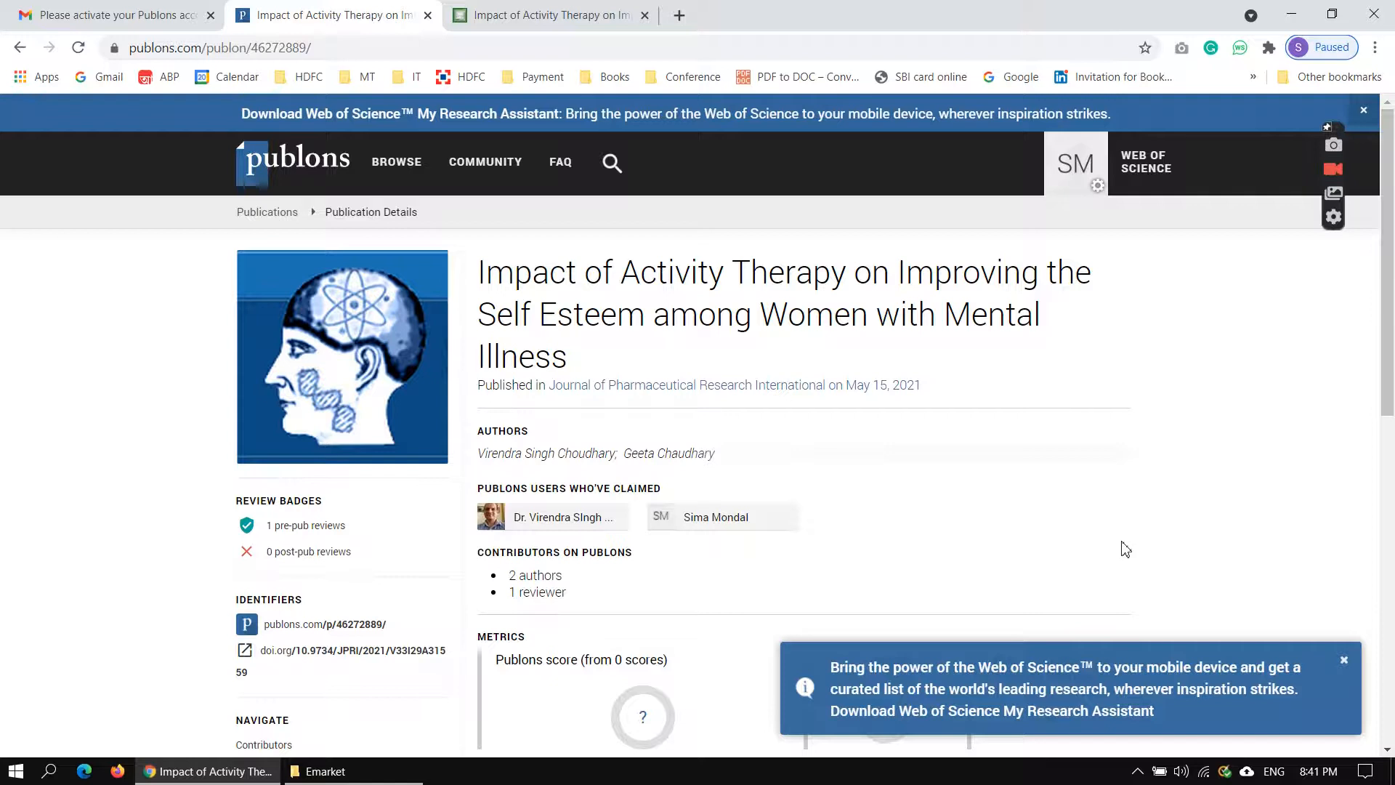
scroll(1125, 548, "down", 5)
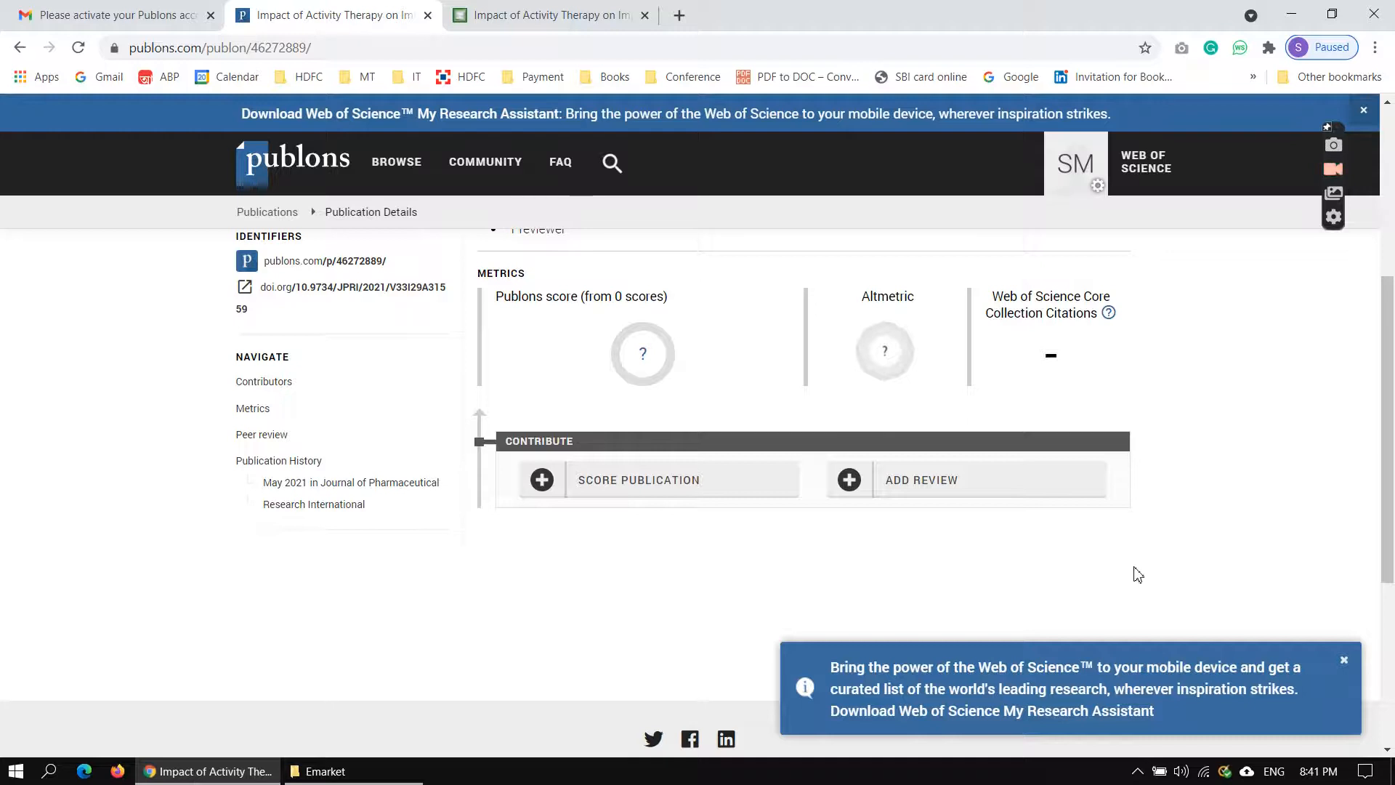
scroll(1138, 575, "up", 3)
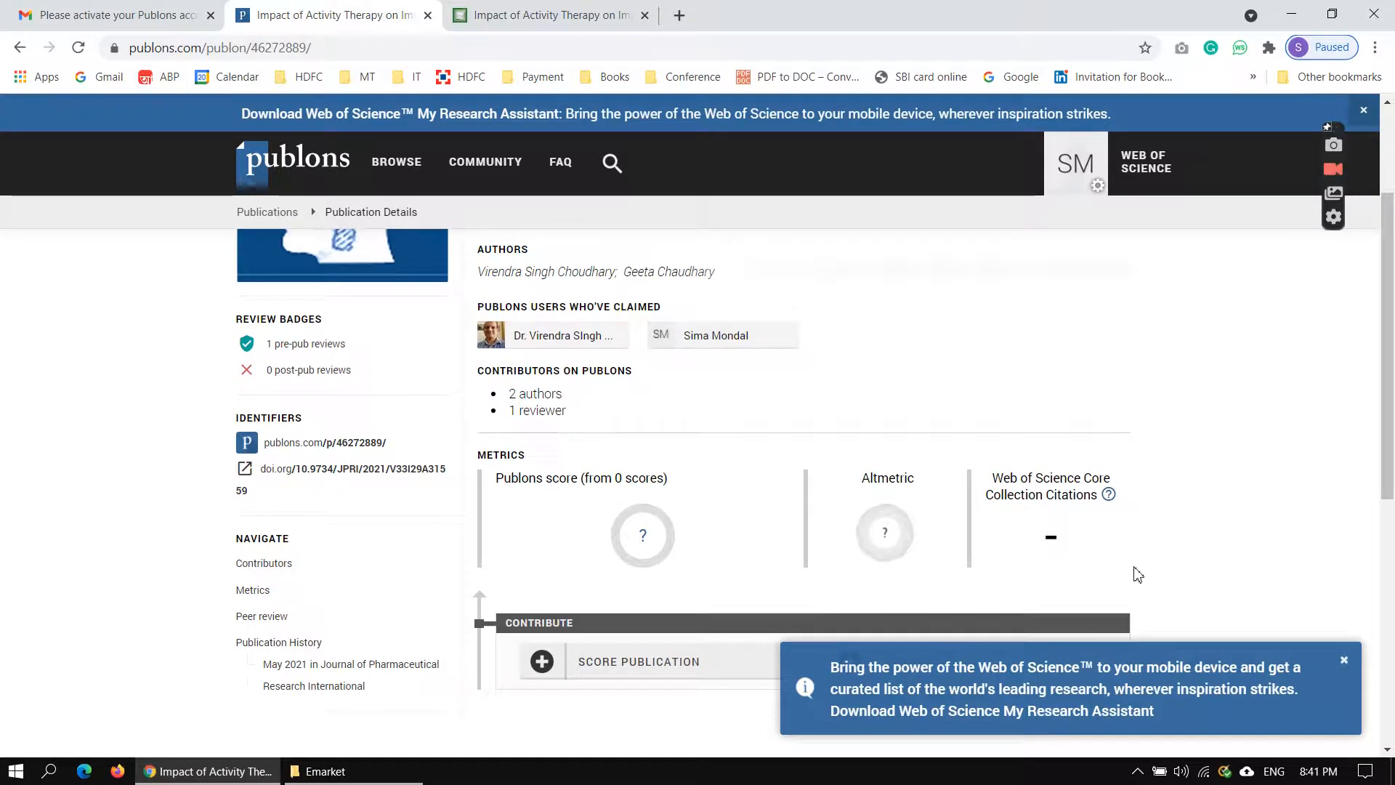